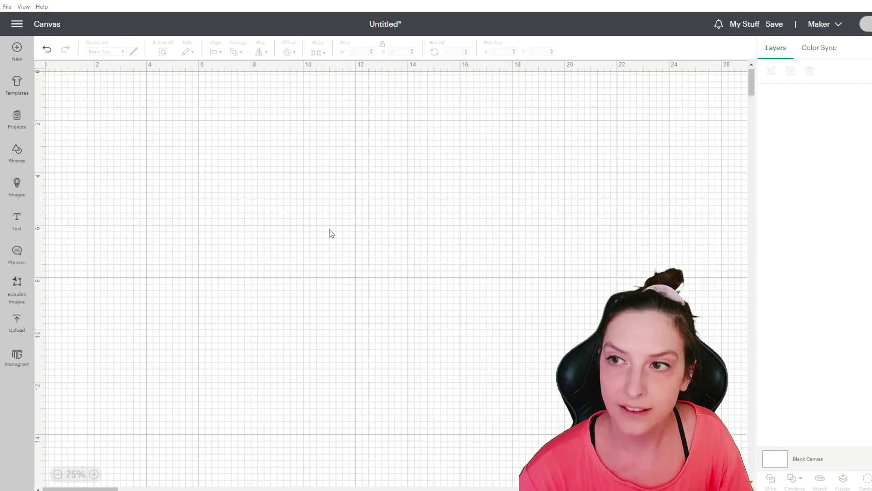
Add a square from Shapes and size it to 22.25 by 14.25 inches.
scroll(372, 177, "up", 1)
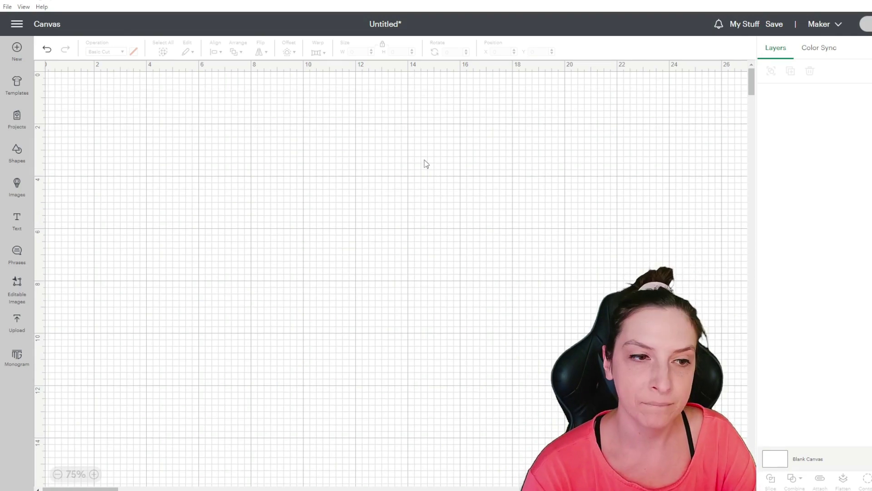
left_click(17, 166)
left_click(62, 91)
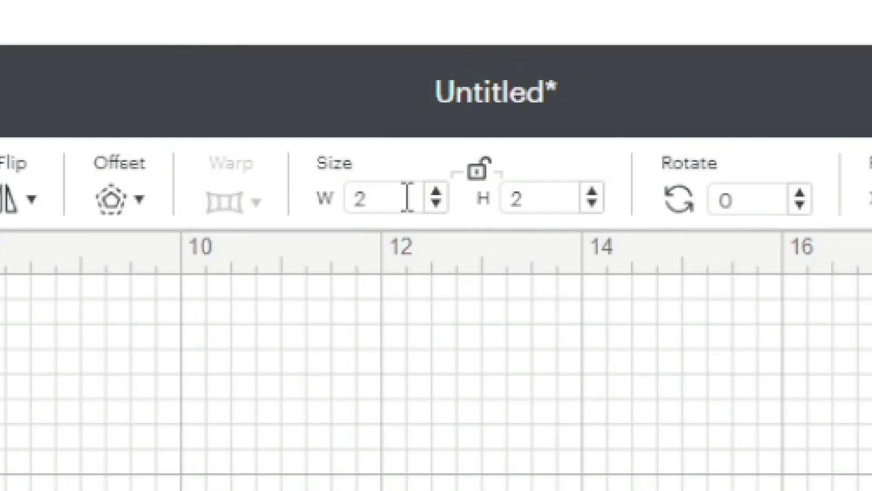
left_click(359, 52)
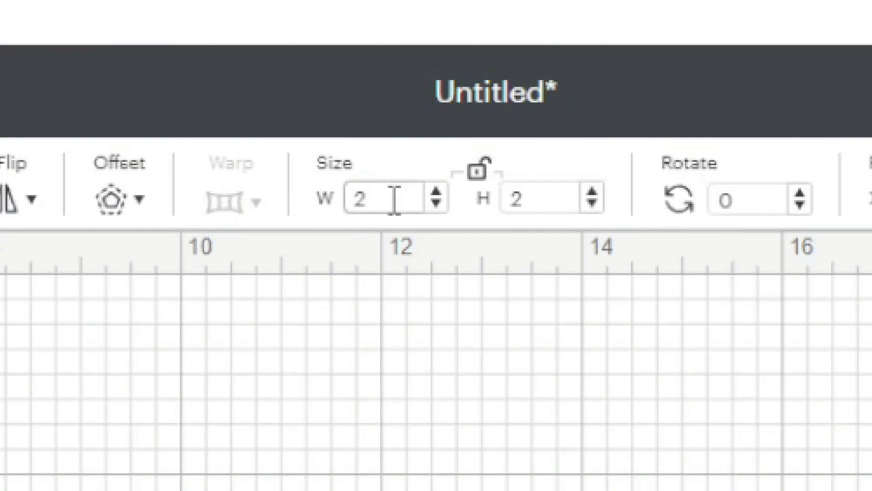
type("2.25")
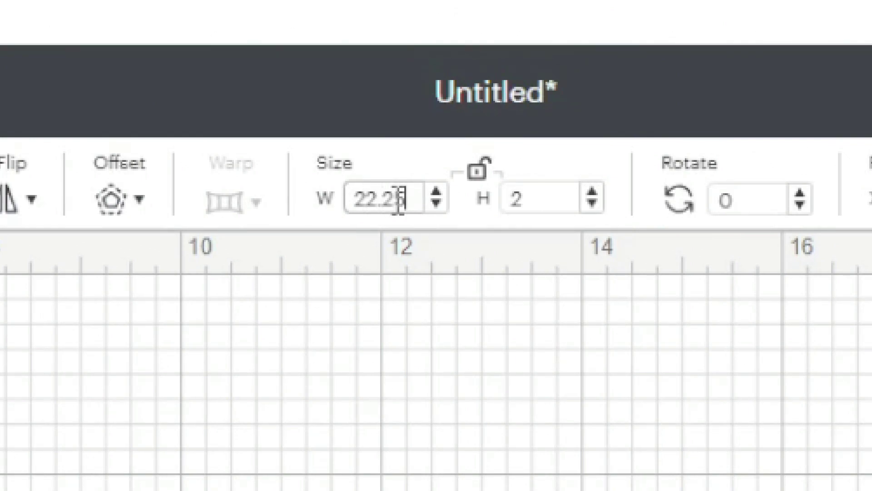
left_click(530, 198)
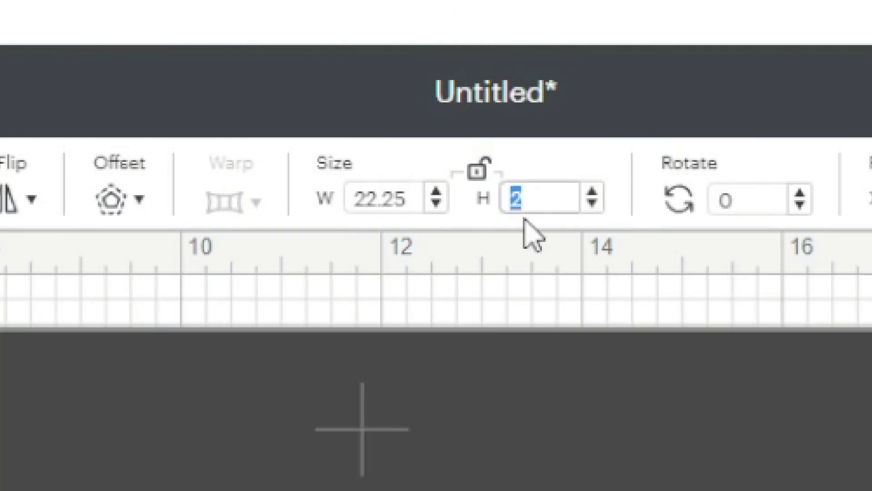
type("14.25")
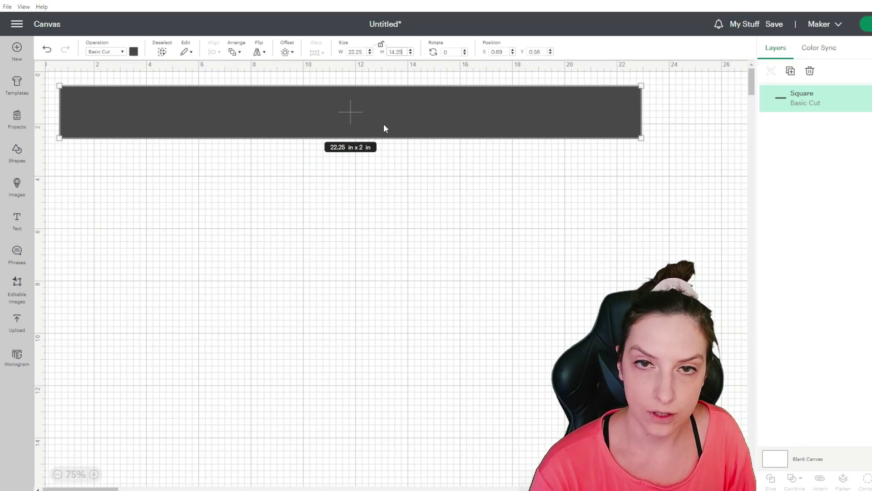
key("Return")
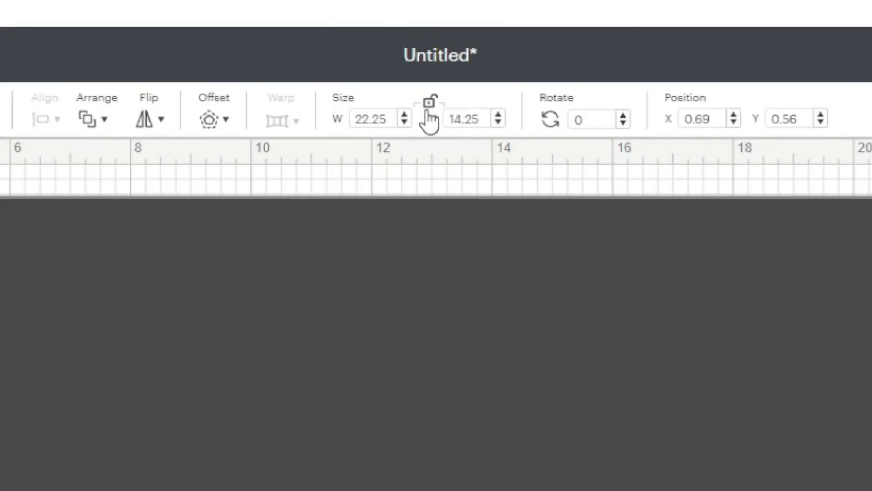
Lock the square's proportions and change its operation to Guide.
left_click(380, 44)
left_click(157, 78)
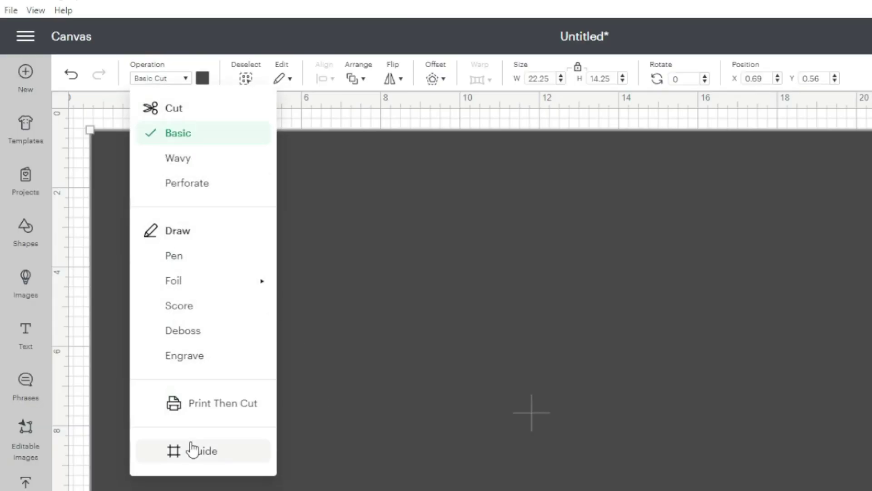
left_click(191, 450)
left_click(670, 178)
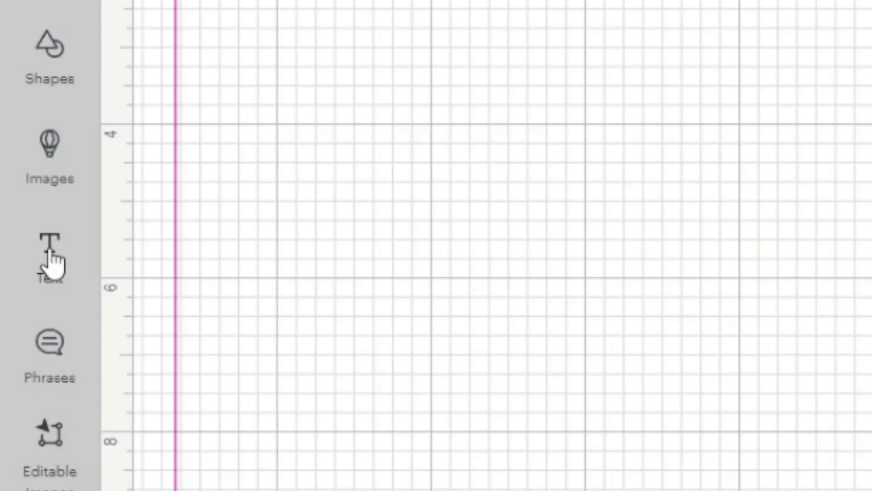
Add left-aligned text 'Is It Okay If I Call You Mine' / 'From Here On Out'.
left_click(52, 262)
type("Is I")
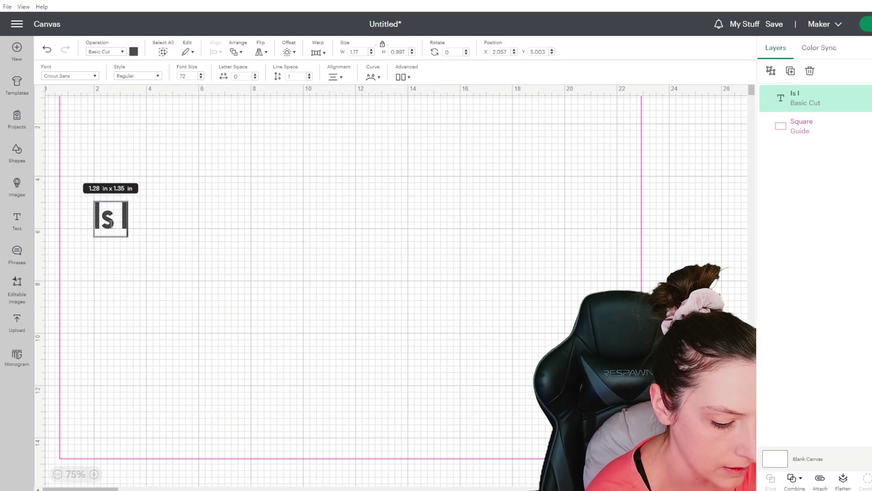
type("t Okay If I Call You Mine")
key("Return")
type("From Here On Out")
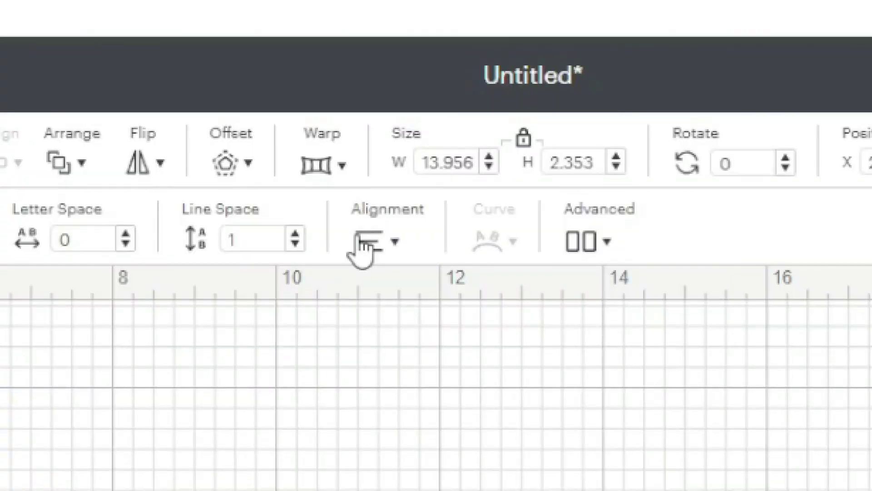
left_click(361, 242)
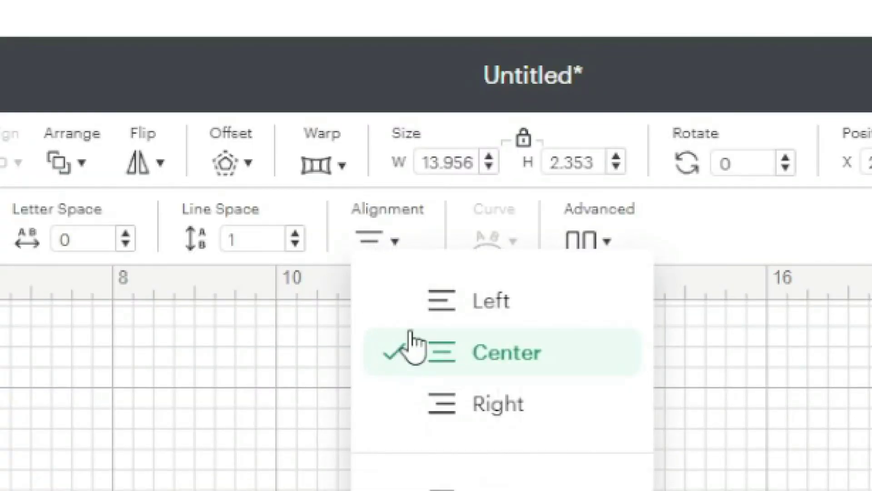
left_click(417, 314)
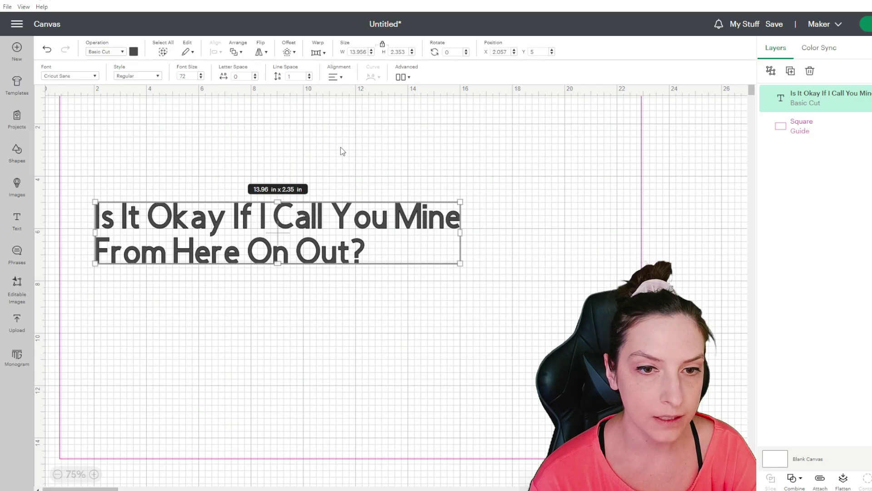
left_click(401, 468)
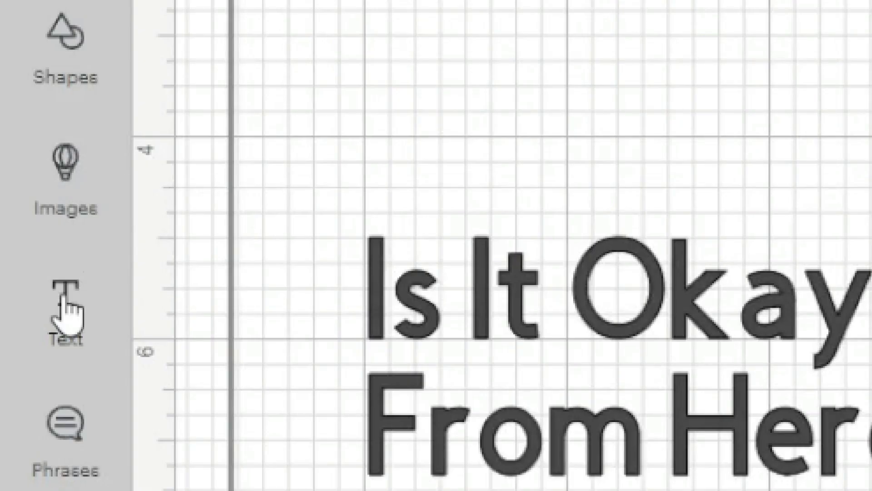
Add 'As If I Could Ever Stop' below the question and '08.10.24' offset down-right.
left_click(66, 302)
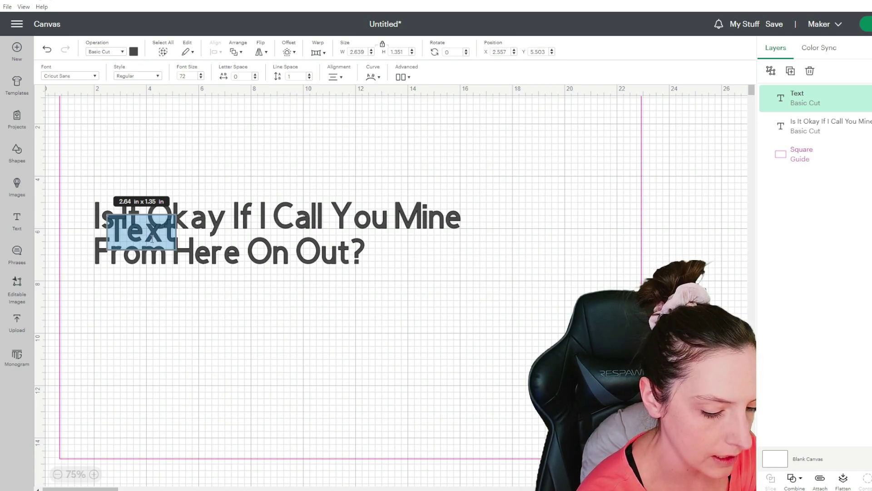
key("BackSpace")
type("As")
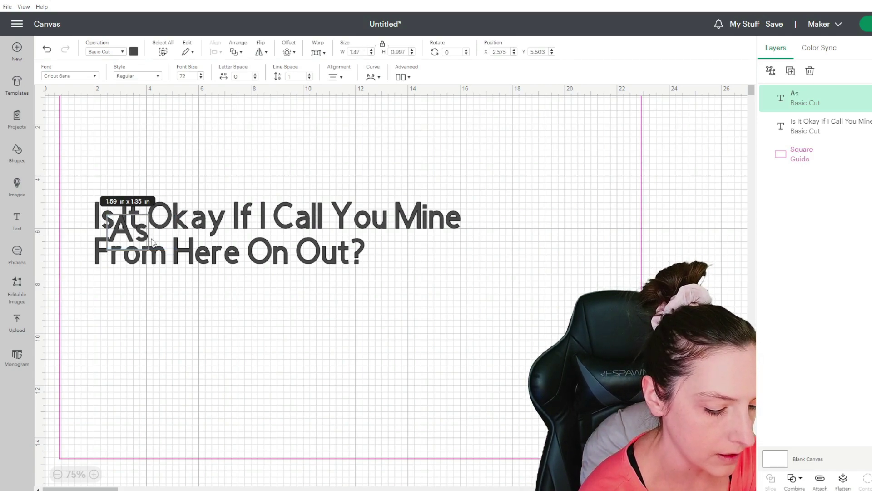
type(" If I Could Ever Stop")
left_click(154, 252)
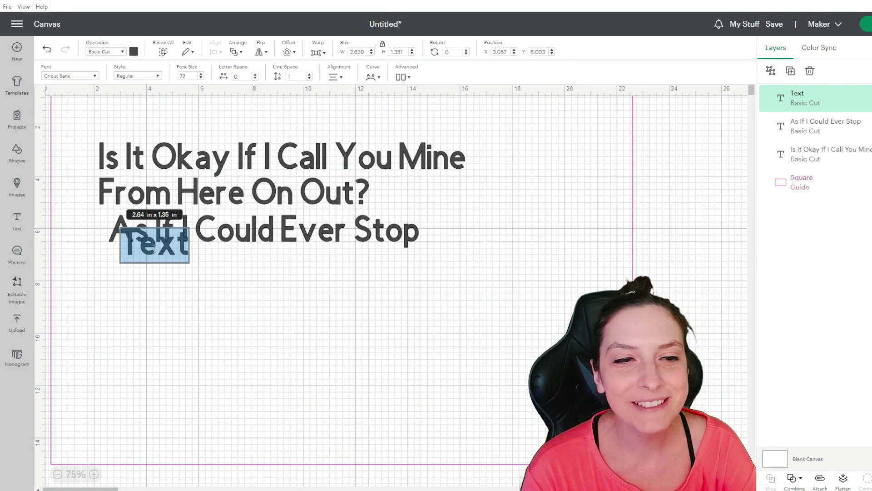
key("BackSpace")
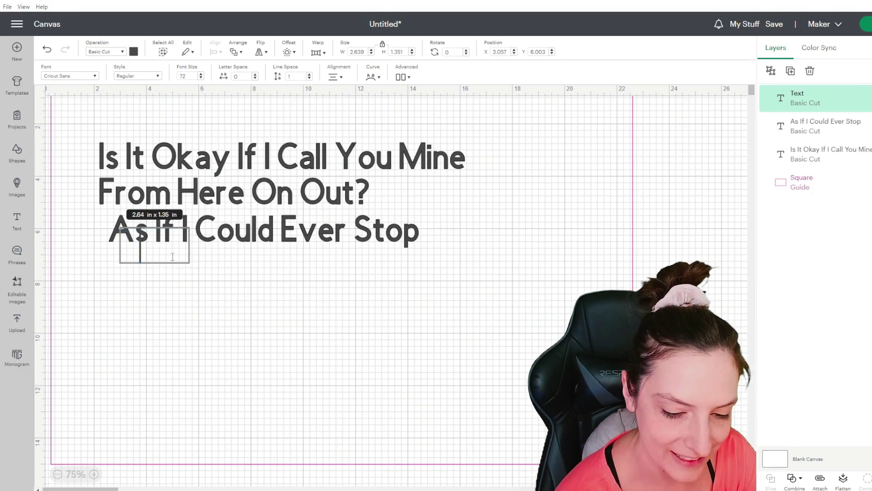
type("08.10.24")
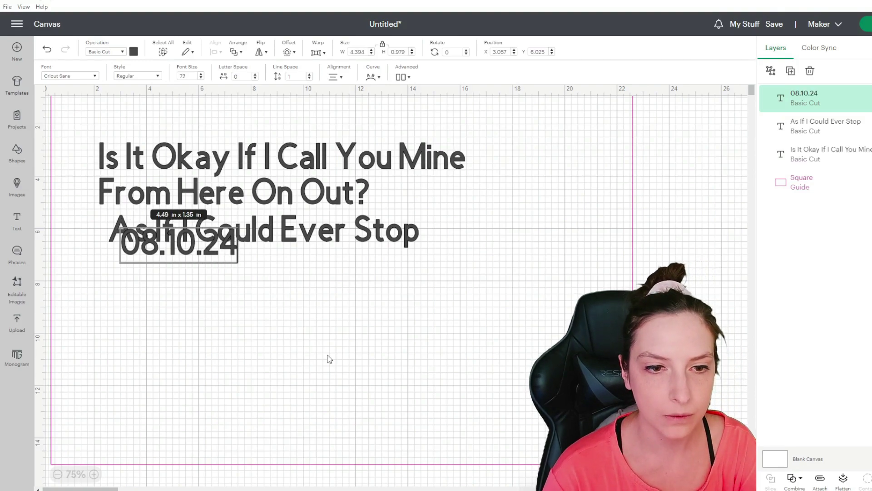
left_click_drag(176, 222, 178, 224)
left_click_drag(232, 231, 483, 286)
left_click_drag(235, 242, 229, 257)
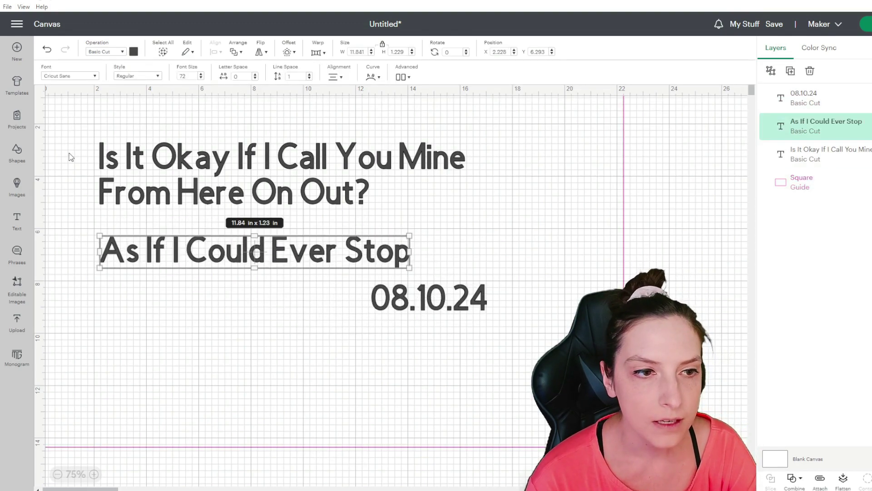
Select the question text and search the fonts for 'adel'.
left_click(161, 172)
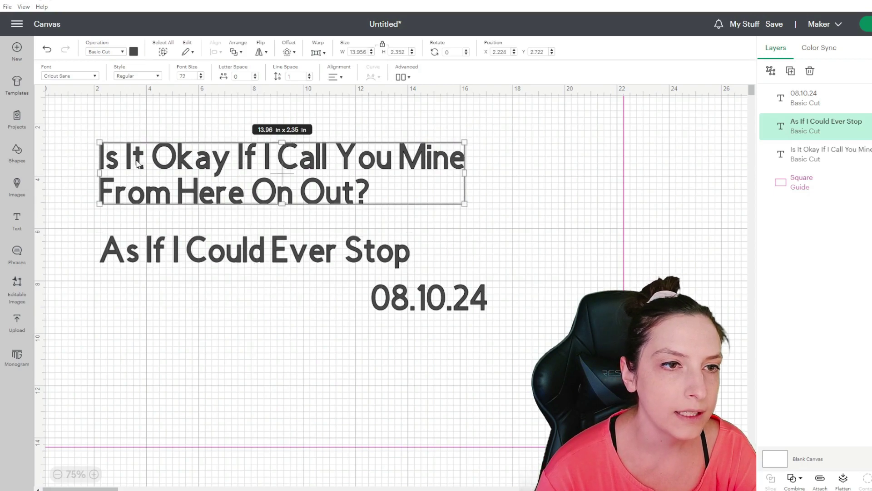
left_click(83, 78)
type("adel")
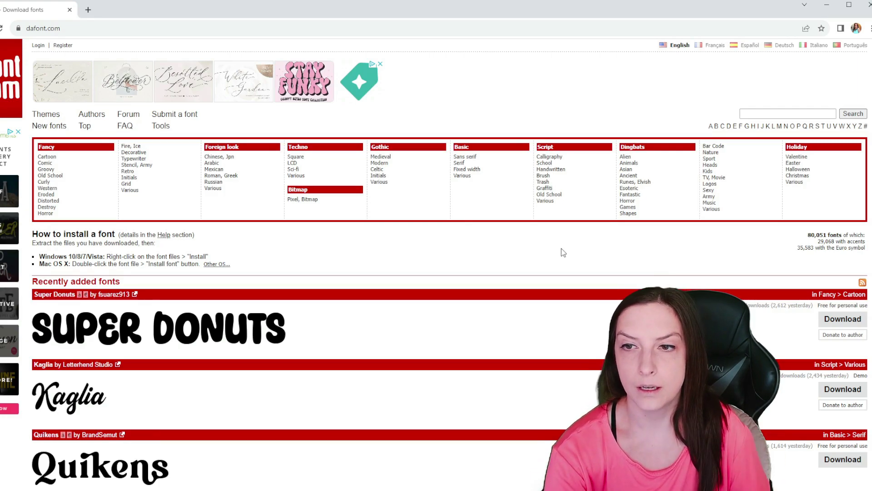
Browse dafont's Calligraphy fonts, scrolling to Bartleen, Muthiara and Best Moment.
left_click(553, 157)
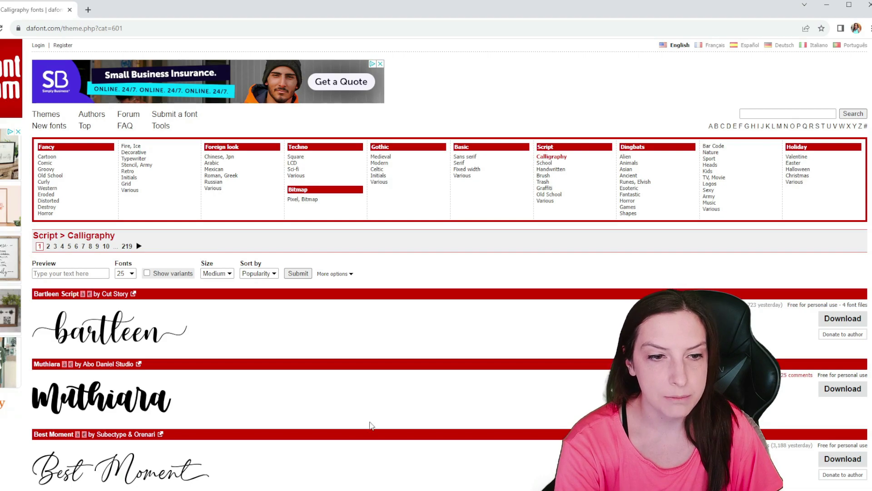
scroll(350, 381, "down", 4)
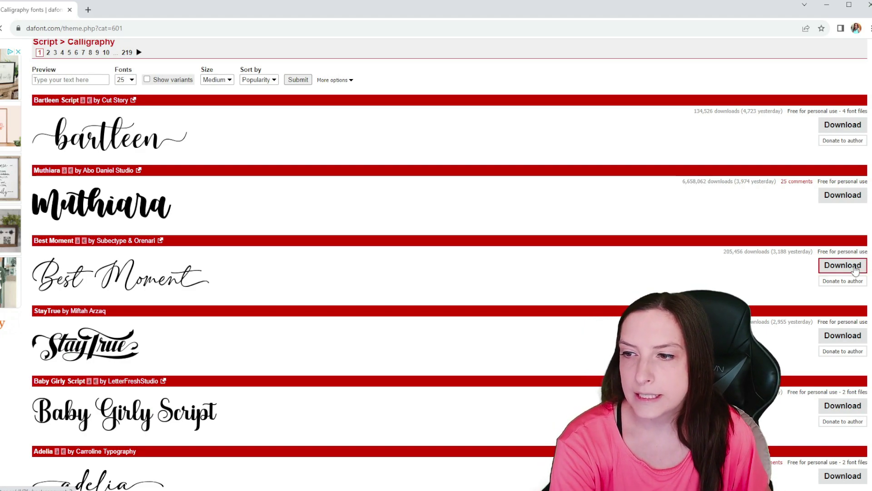
Download the Best Moment, Adelia and Anthony Hunters fonts.
left_click(856, 270)
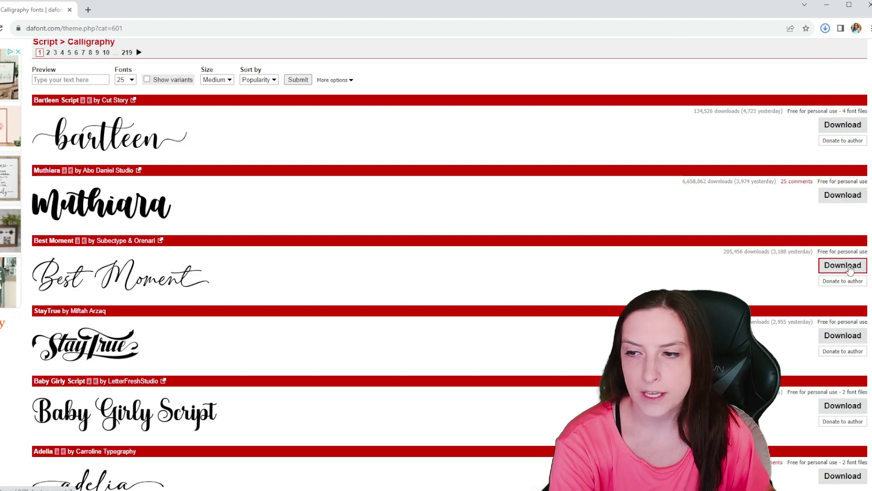
scroll(345, 399, "down", 3)
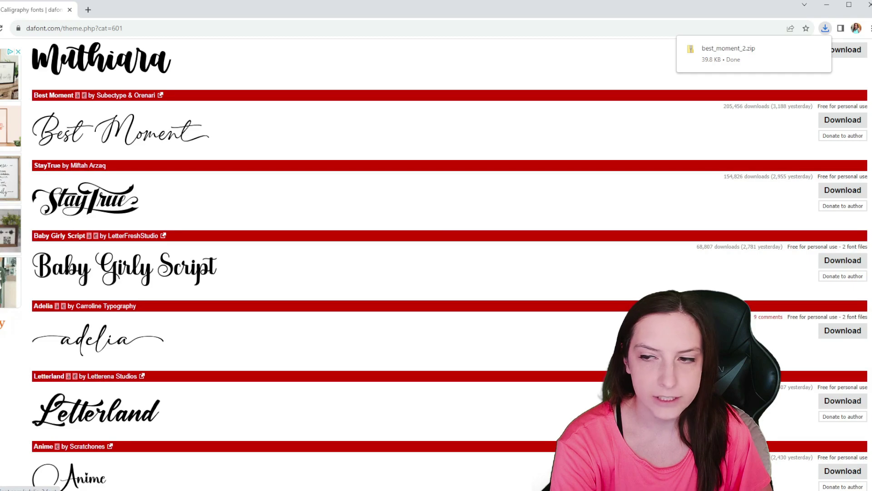
left_click(842, 331)
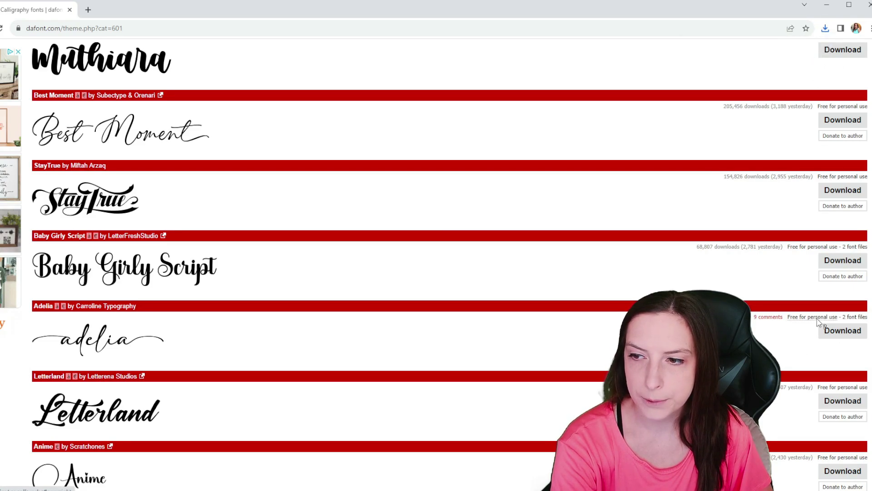
scroll(576, 339, "down", 10)
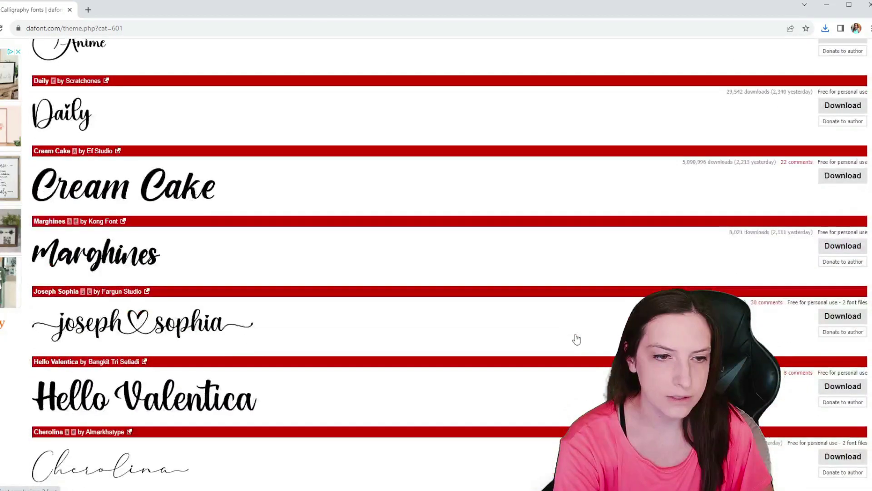
scroll(576, 338, "down", 5)
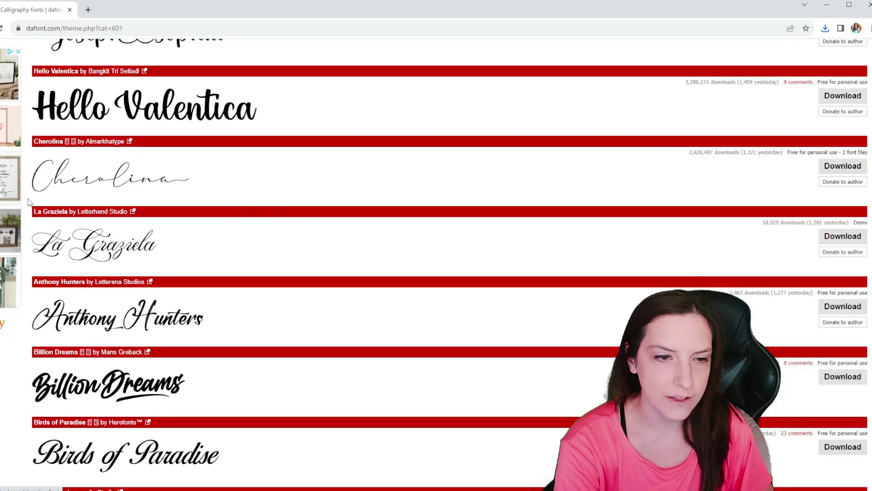
scroll(216, 399, "down", 1)
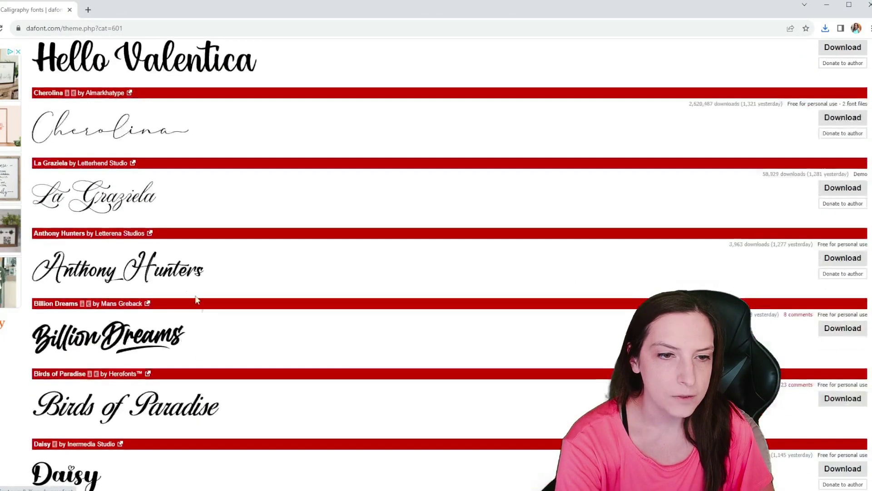
left_click(843, 258)
Show Chrome's recent downloads and bring up actions for smile_7.zip.
scroll(577, 373, "down", 4)
scroll(576, 373, "down", 3)
scroll(717, 209, "up", 15)
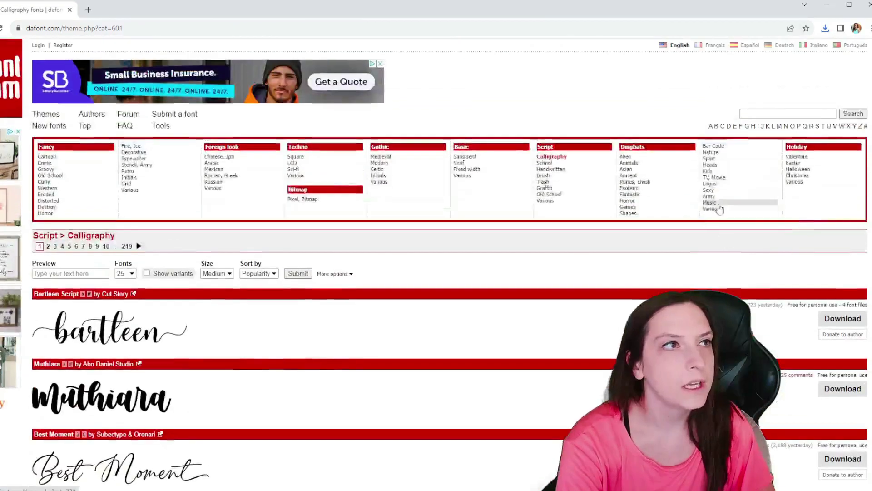
left_click(825, 28)
right_click(746, 76)
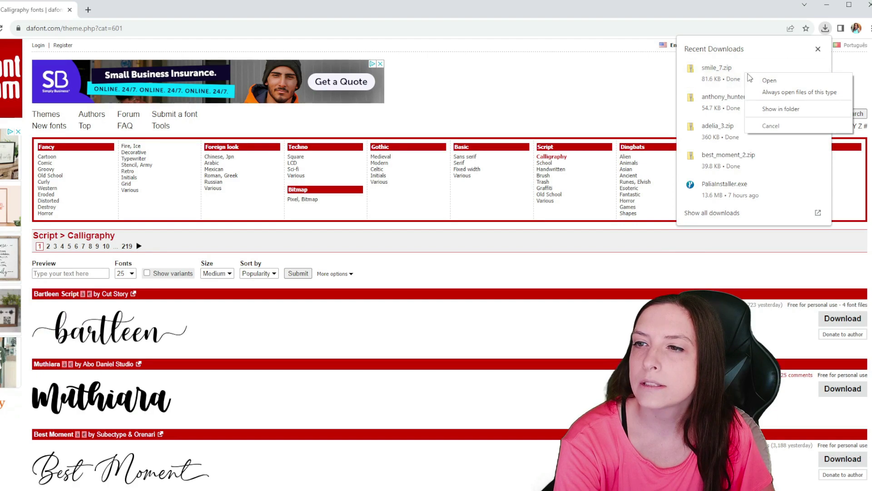
Open smile_7.zip, preview the Smile font file and install it.
left_click(755, 80)
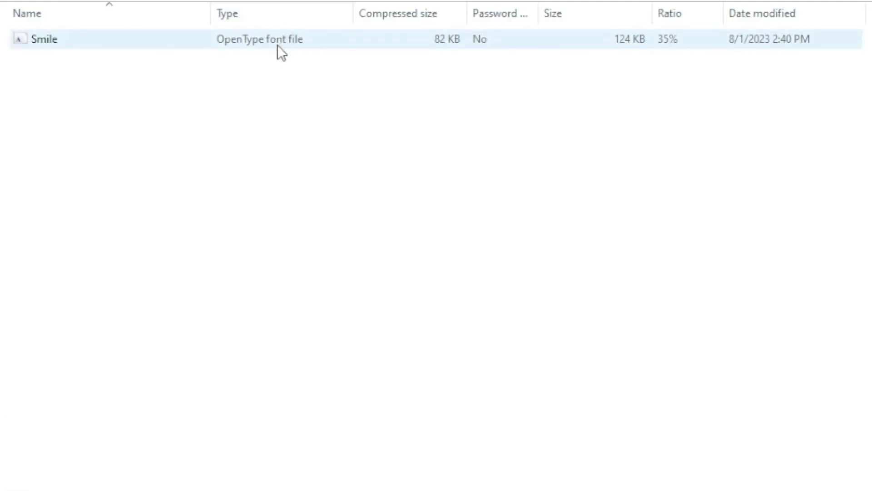
double_click(278, 45)
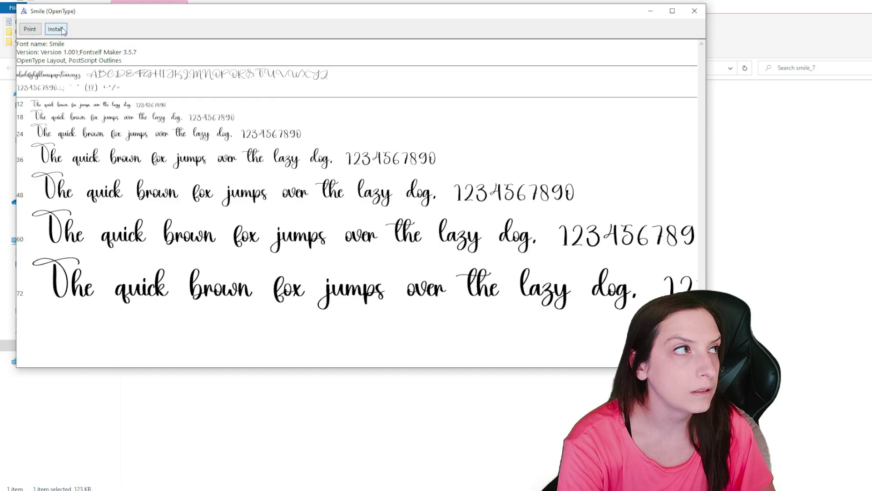
left_click(56, 29)
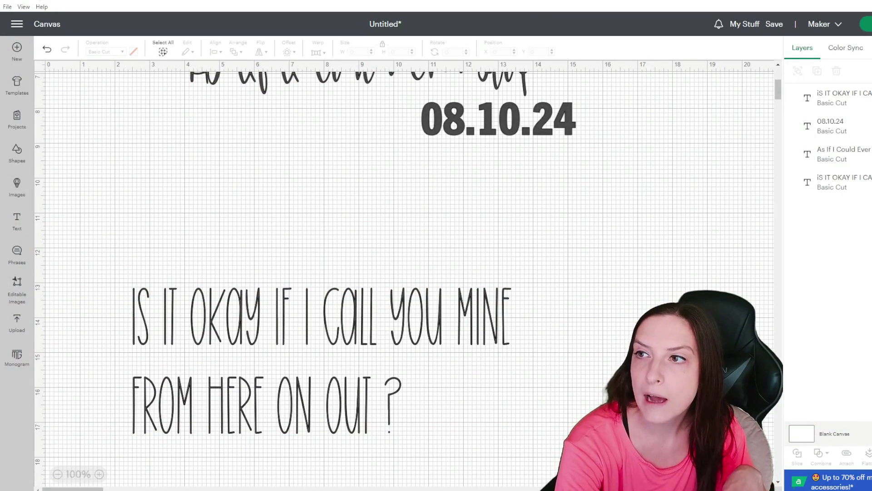
Quit Design Space and confirm, so the newly installed fonts load on restart.
left_click(869, 3)
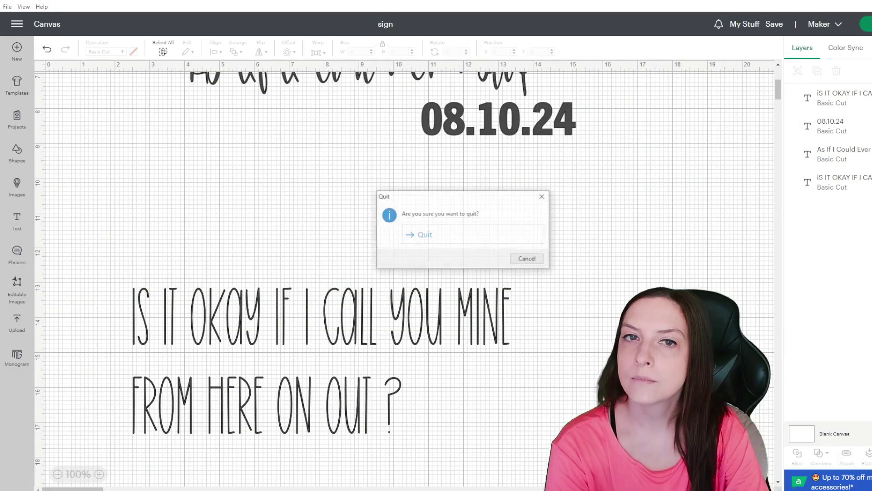
left_click(419, 235)
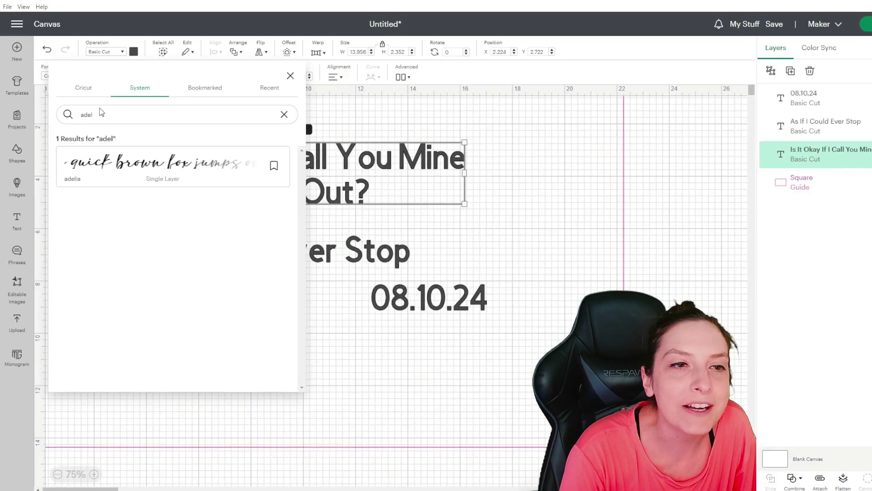
Search Cricut fonts for 'birthday' and apply BFC Birthday Cupcake to the question text.
left_click(283, 114)
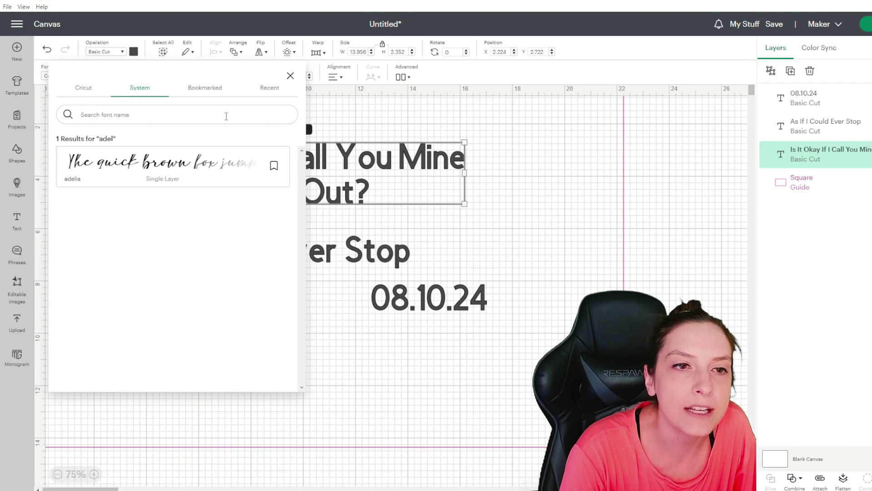
left_click(84, 89)
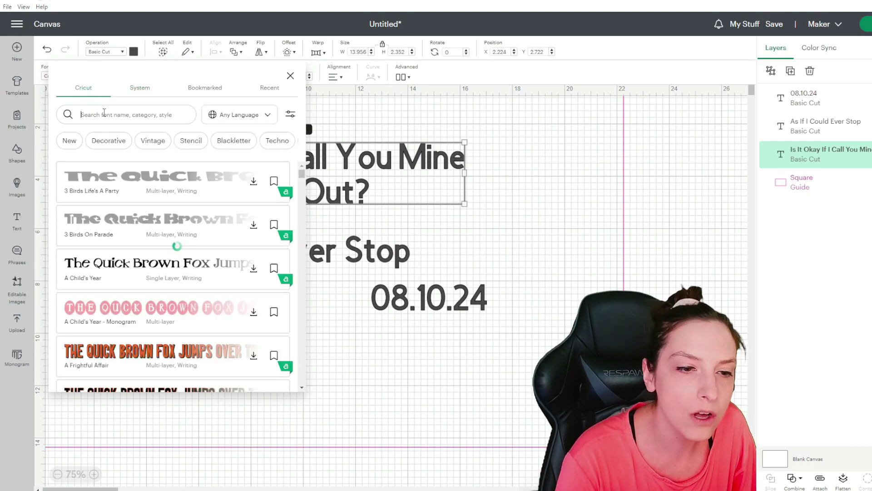
type("bir")
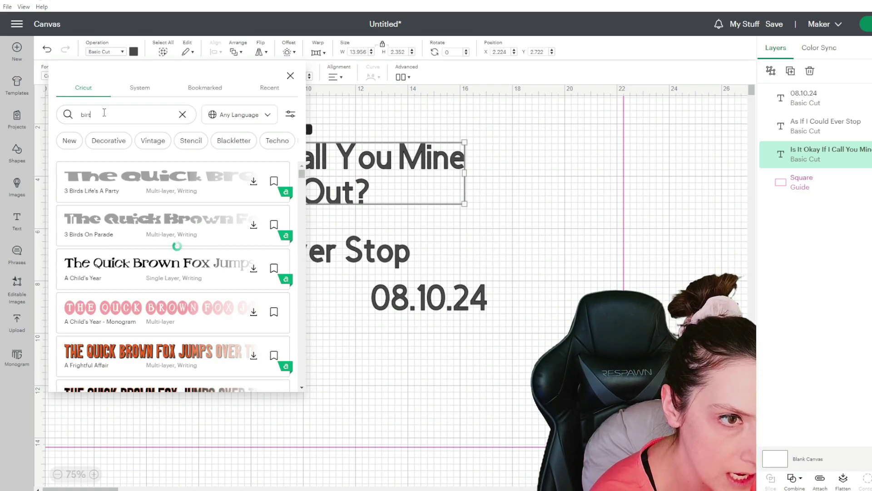
type("thday")
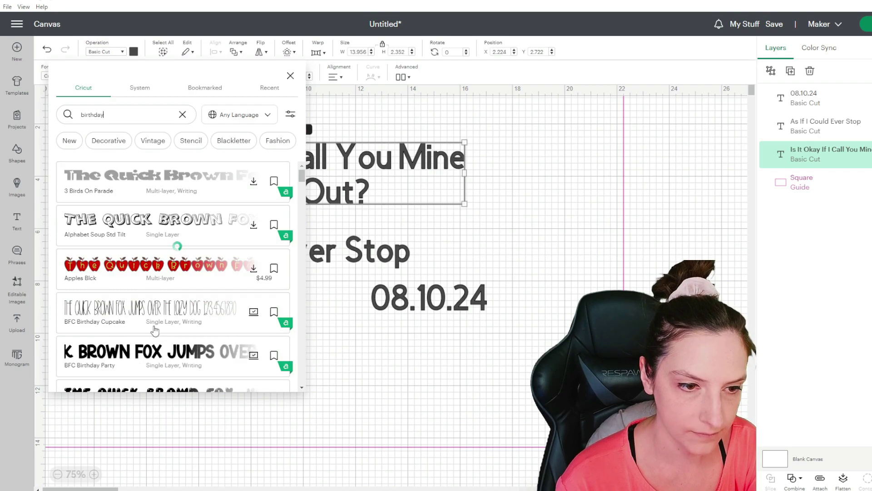
left_click(152, 325)
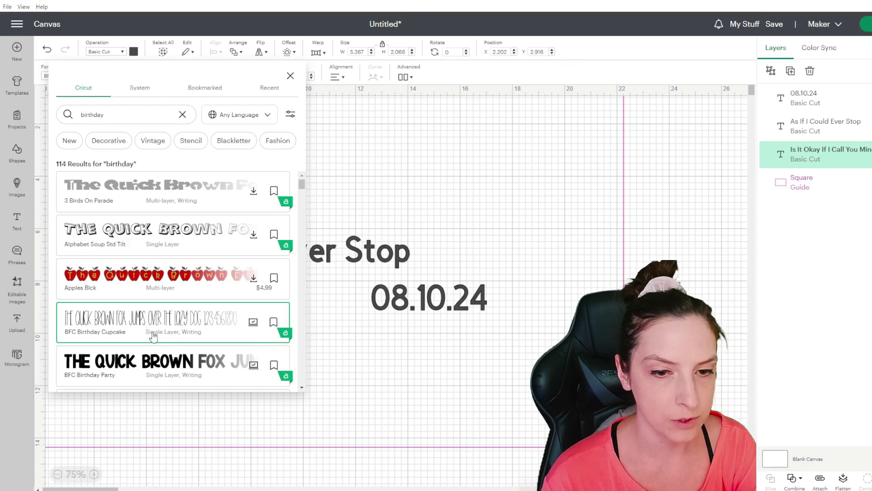
left_click(434, 358)
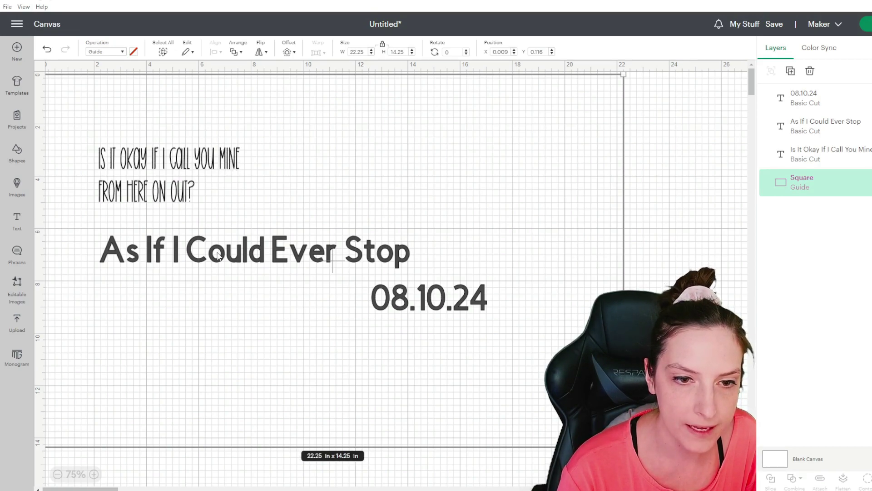
Apply the Anthony Hunters system font to 'As If I Could Ever Stop'.
left_click(825, 129)
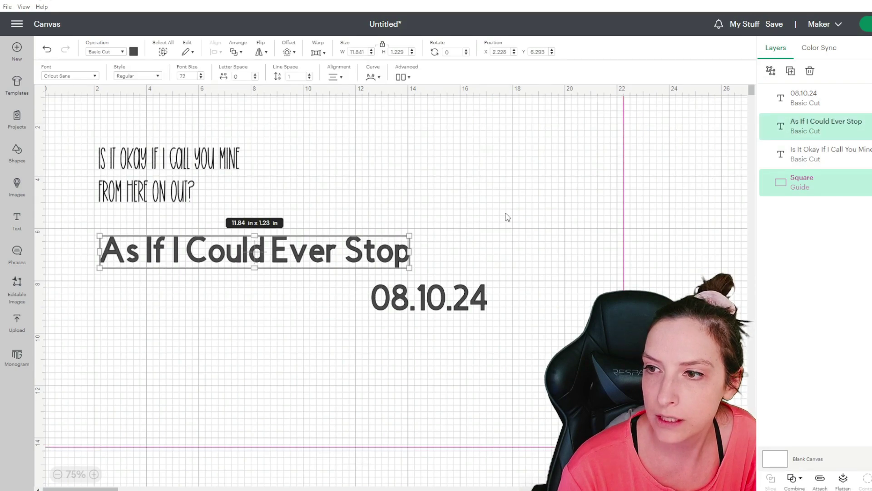
left_click(77, 80)
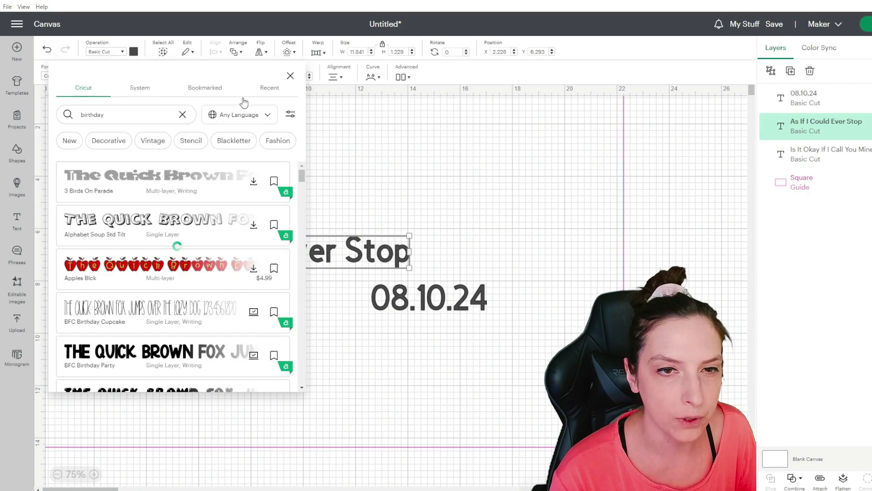
left_click(274, 95)
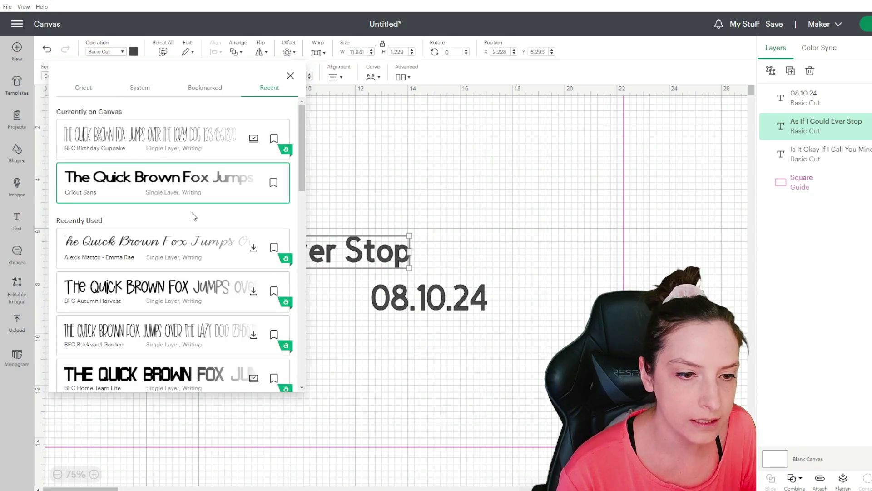
left_click(140, 87)
left_click(272, 267)
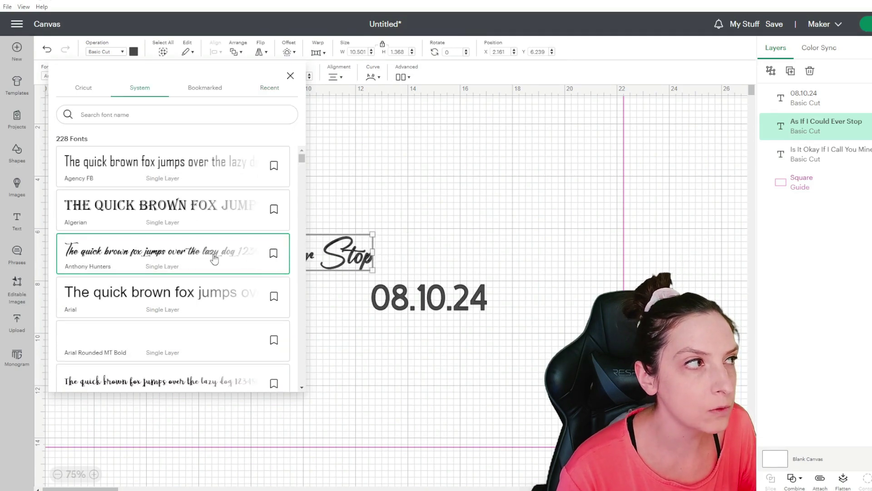
left_click(497, 180)
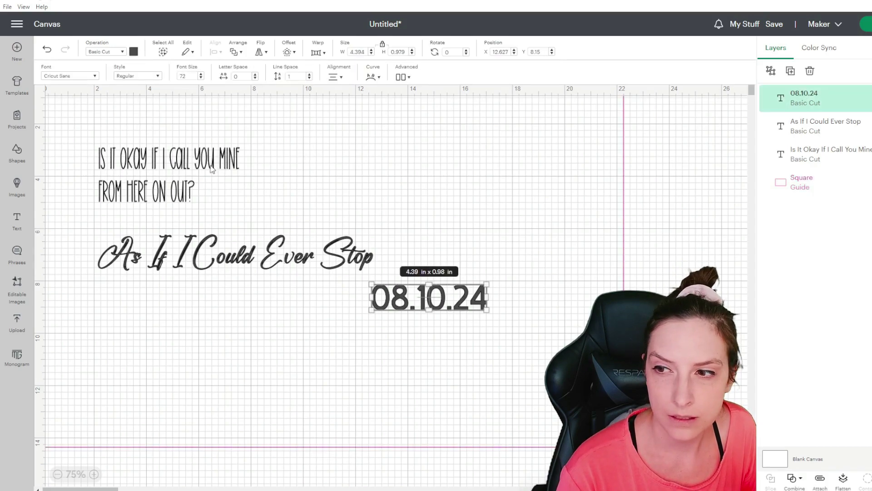
Enlarge and reposition the question text, nudging the square guide slightly left and down.
left_click(213, 170)
left_click_drag(248, 147, 483, 204)
left_click_drag(266, 263, 190, 366)
left_click_drag(267, 364, 337, 384)
left_click_drag(84, 150, 191, 159)
left_click(542, 412)
left_click_drag(542, 412, 542, 421)
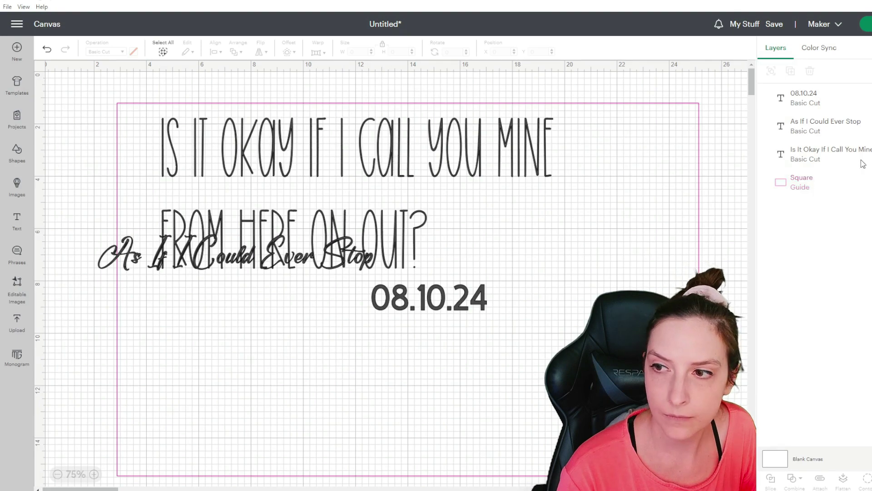
Place 08.10.24 lower right and set the script line at 112.33 pt on one line.
left_click_drag(255, 255, 404, 335)
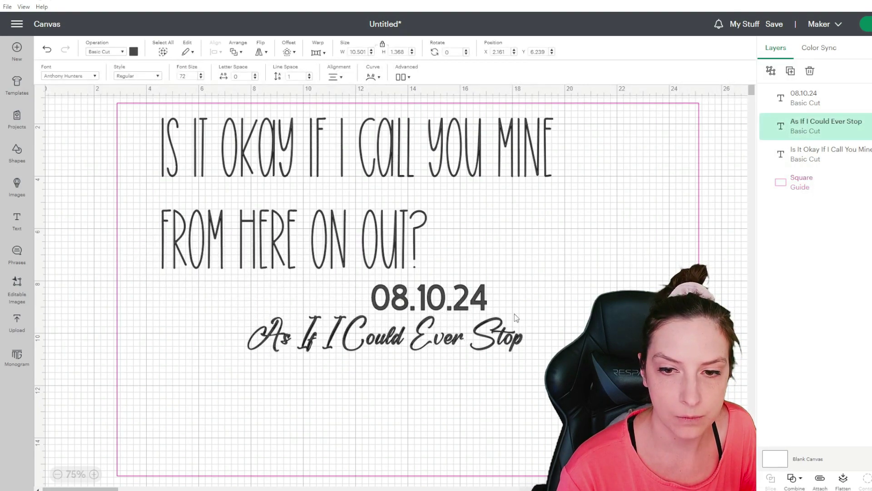
left_click(805, 98)
left_click_drag(473, 297, 609, 414)
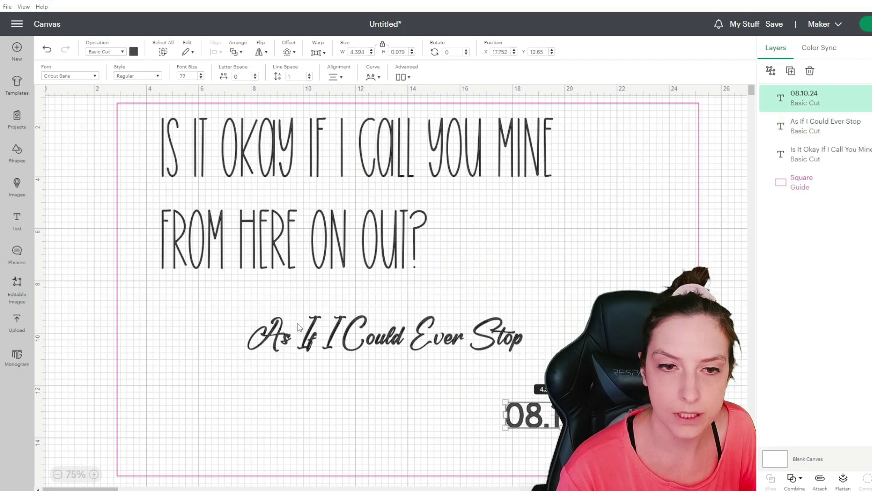
left_click_drag(297, 252, 305, 279)
left_click_drag(455, 350, 492, 381)
left_click_drag(558, 384, 472, 391)
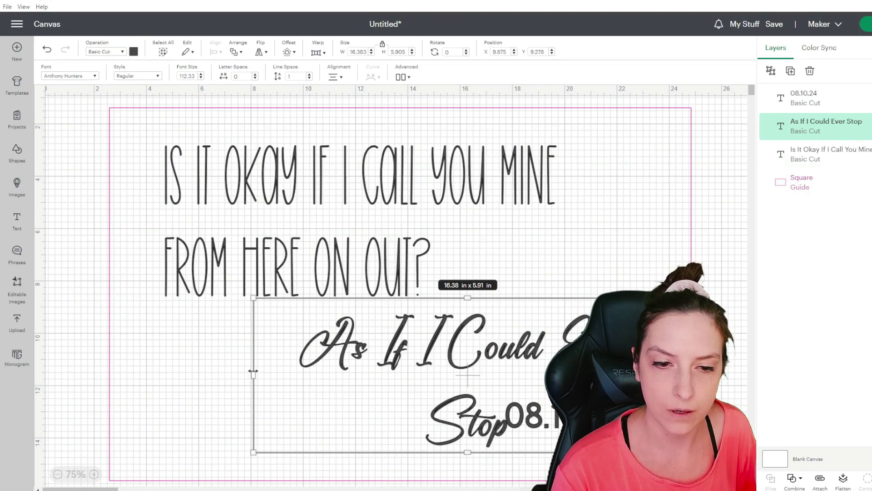
left_click_drag(253, 375, 199, 375)
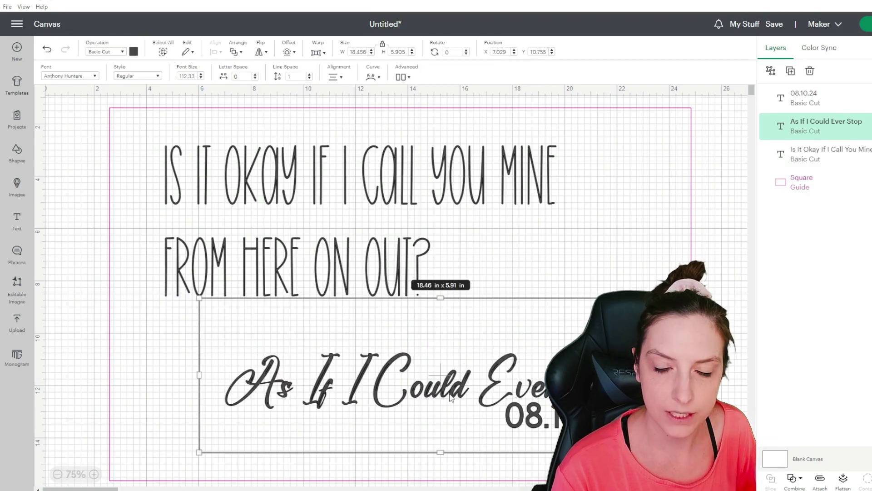
left_click_drag(451, 397, 464, 363)
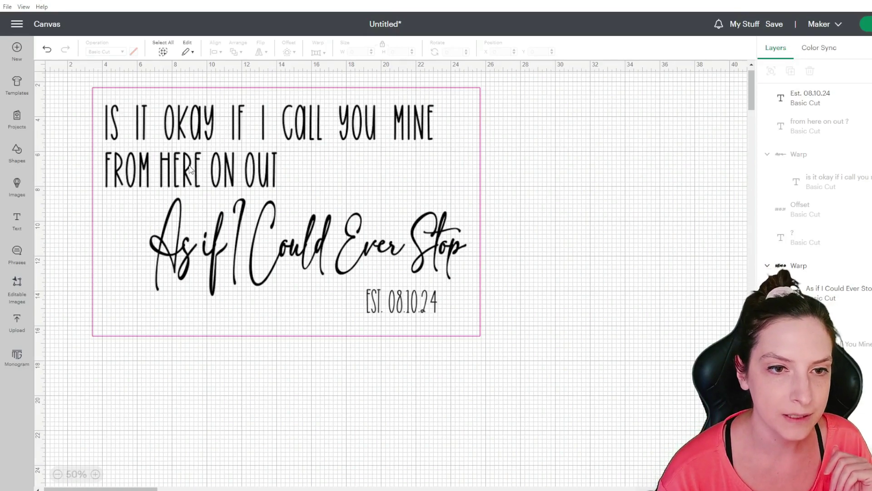
Add the 'Is It ok If I call you mine' text below the guide, enlarged and shifted left.
left_click(15, 231)
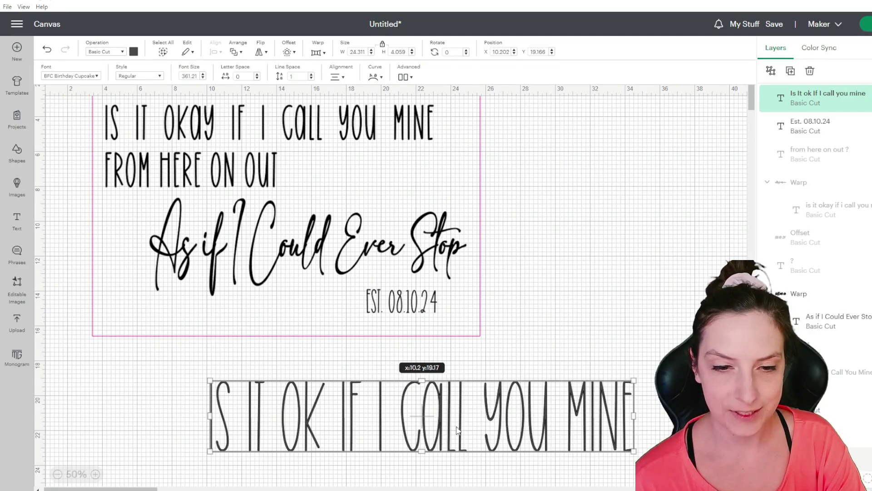
left_click_drag(457, 429, 333, 417)
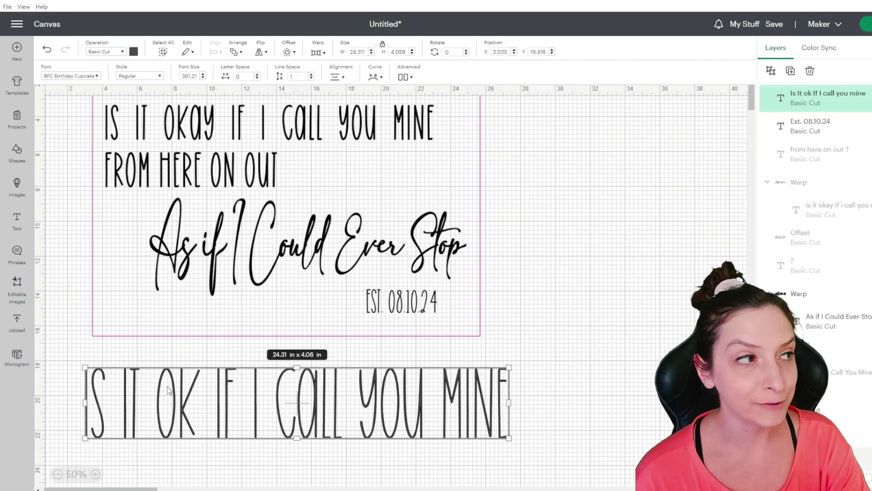
Apply a 0.02 in offset around the new bottom text line.
left_click(289, 52)
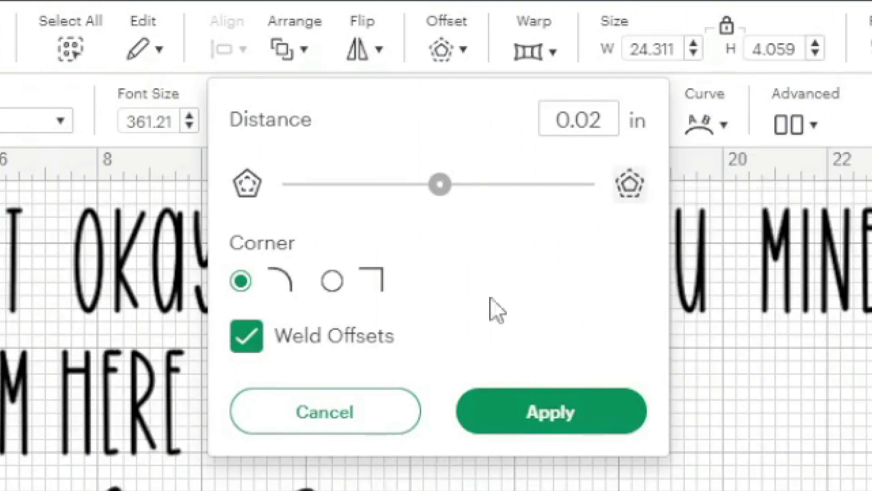
left_click(530, 411)
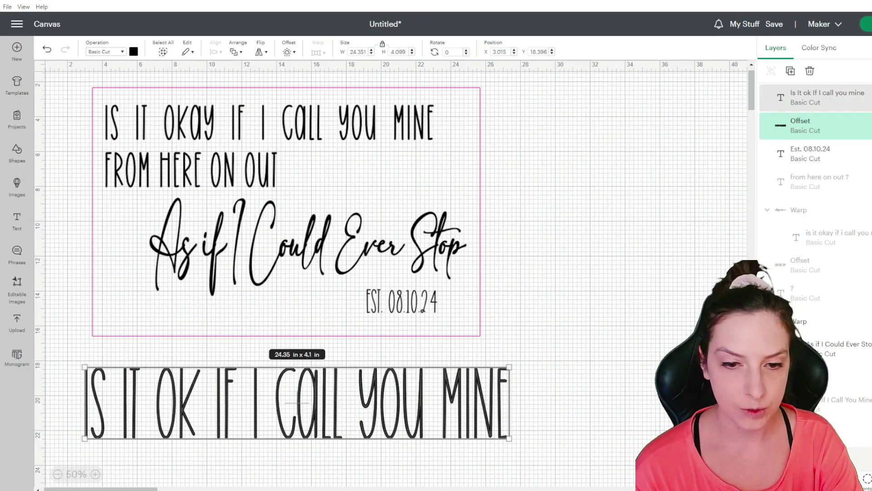
key("Escape")
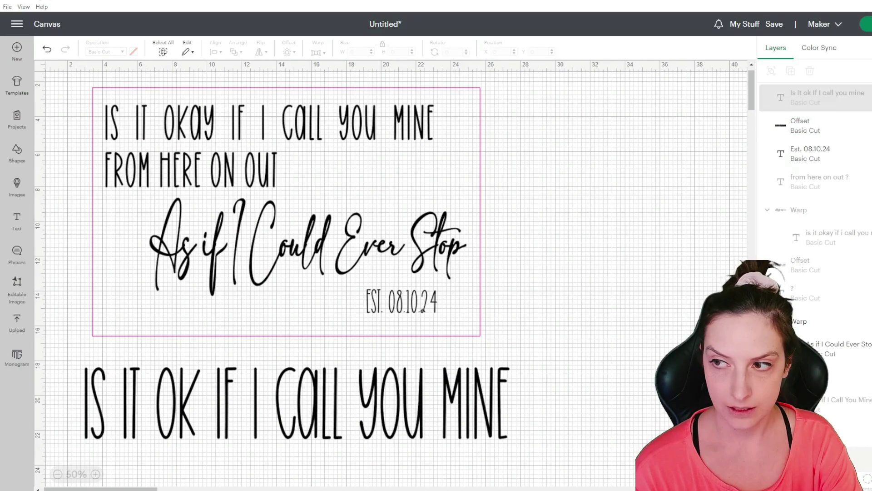
Delete the 'IS IT OK IF I CALL YOU MINE' line and its offset from below the sign.
left_click(866, 126)
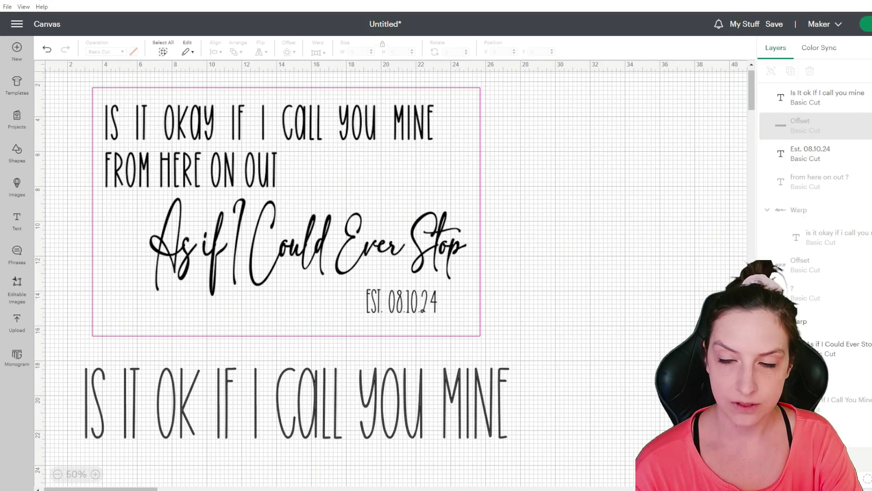
left_click(865, 125)
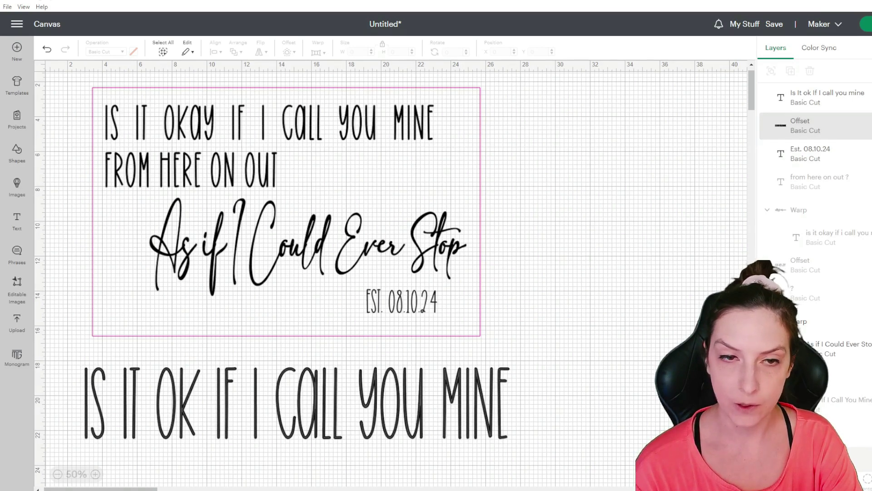
left_click_drag(584, 458, 134, 385)
key("Delete")
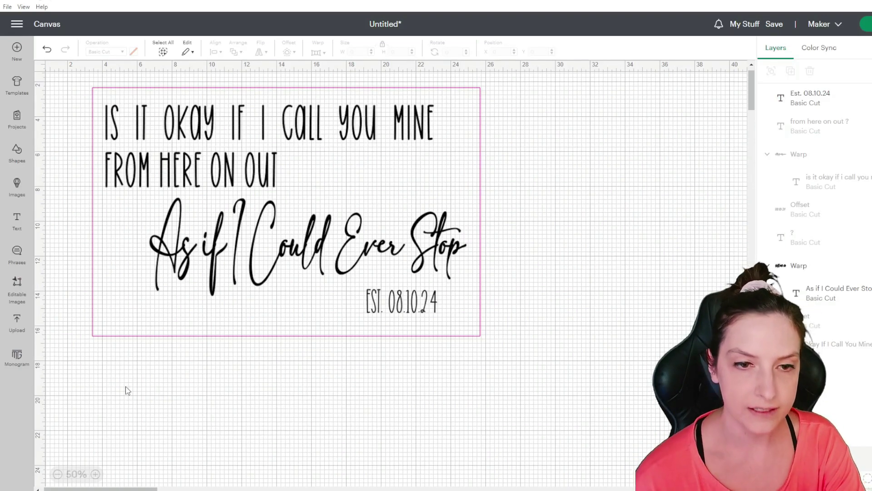
Select the 'As if I Could Ever Stop' script text and check its Warp options.
left_click(198, 289)
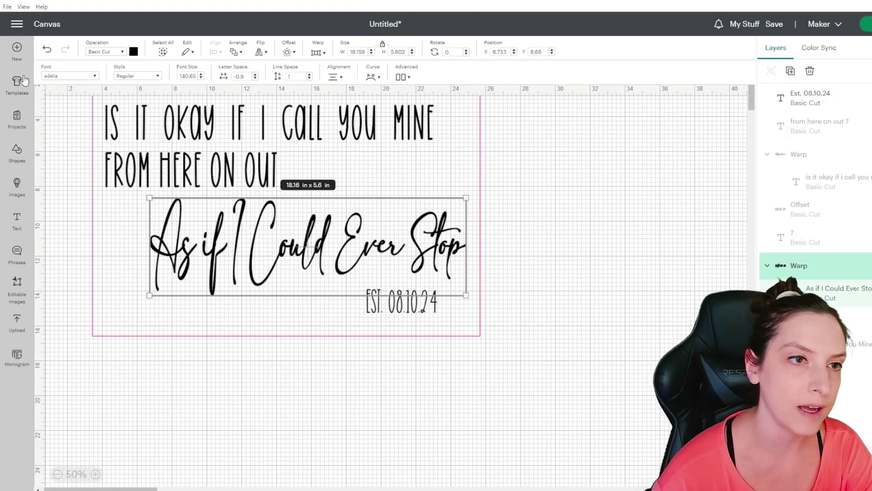
left_click(316, 54)
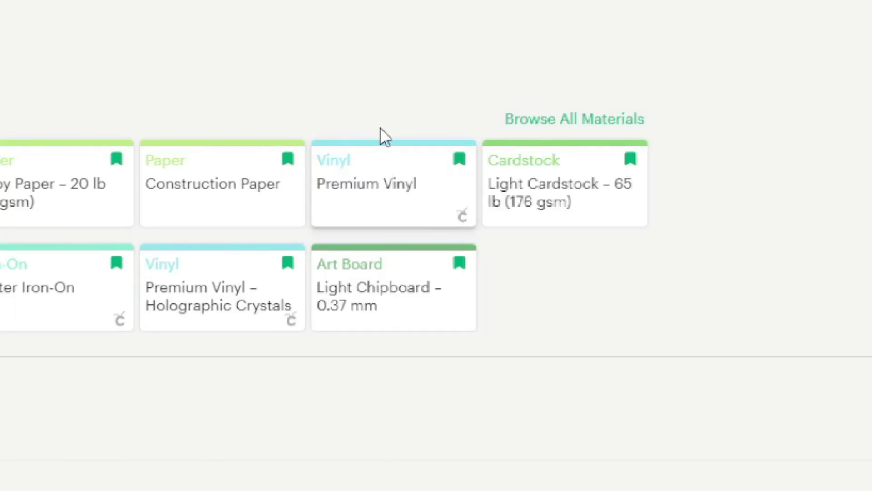
Choose Premium Vinyl as the material and set pressure to More.
left_click(430, 184)
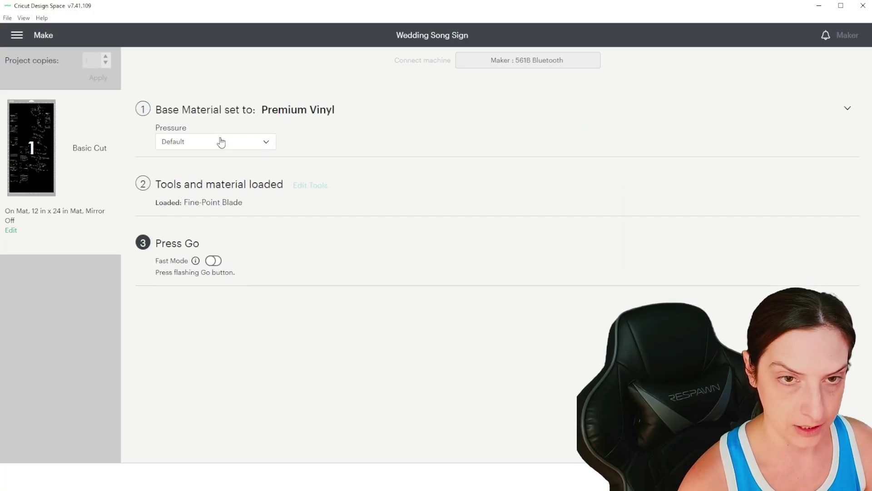
left_click(221, 142)
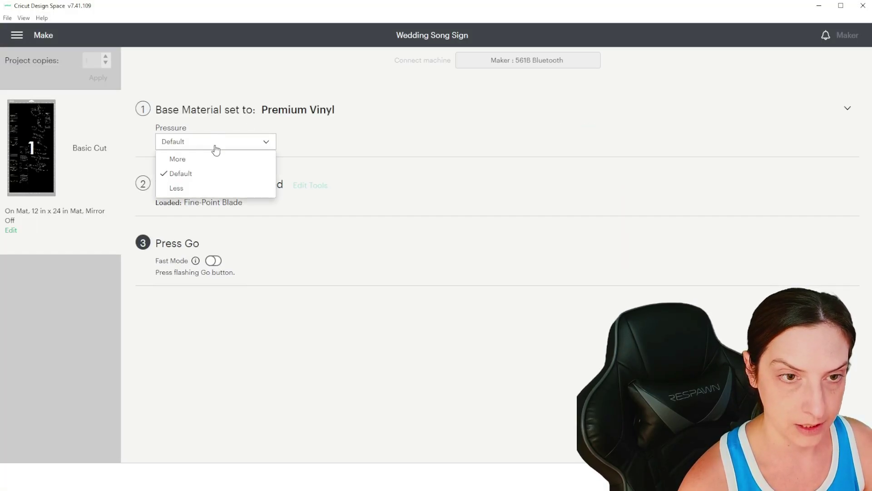
left_click(204, 159)
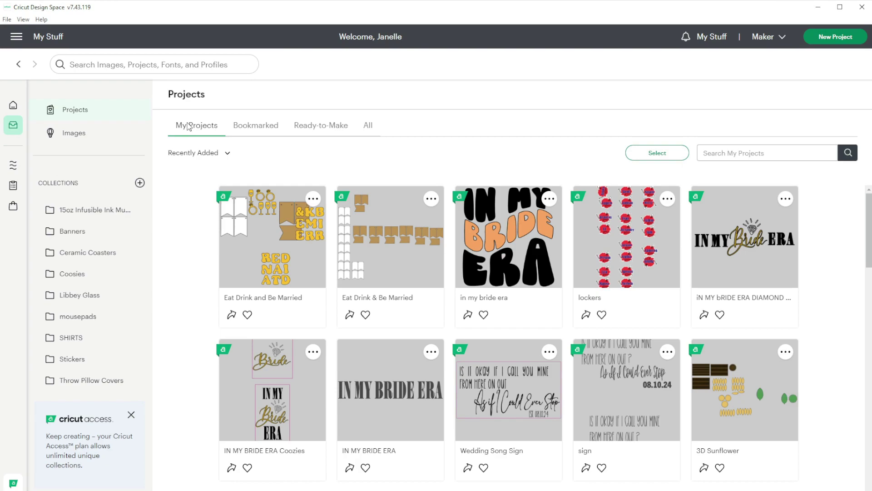
Open the Wedding Song Sign card in My Projects.
left_click(490, 415)
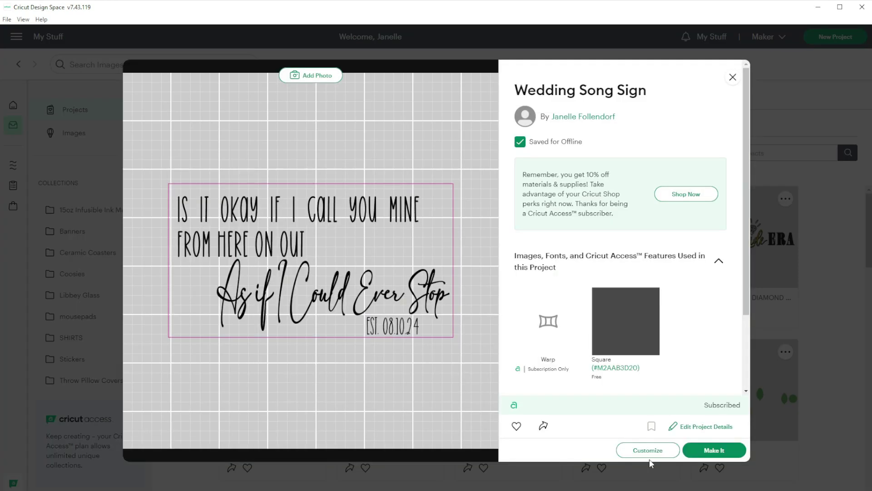
Open the project on the canvas and hide all contours of the top text.
left_click(651, 450)
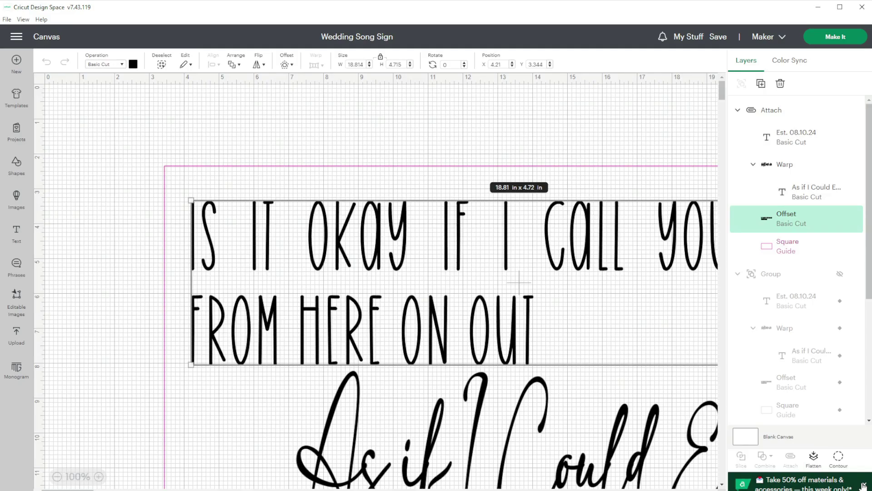
left_click(864, 485)
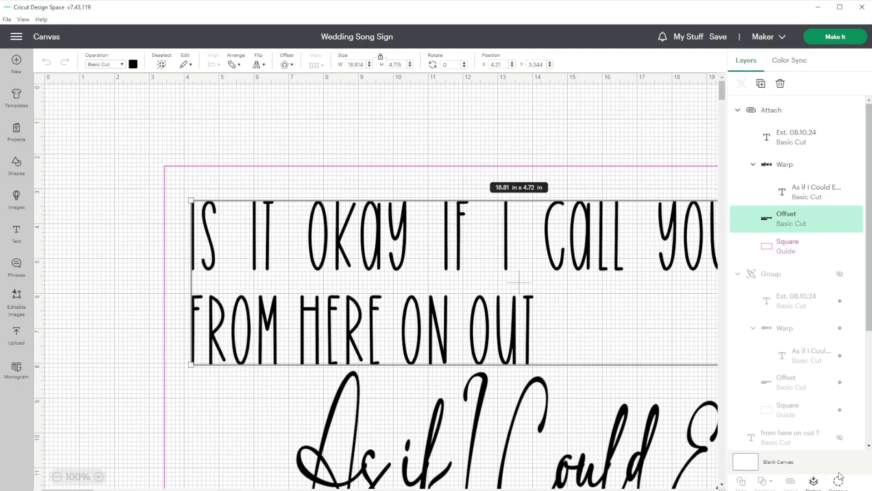
left_click(837, 483)
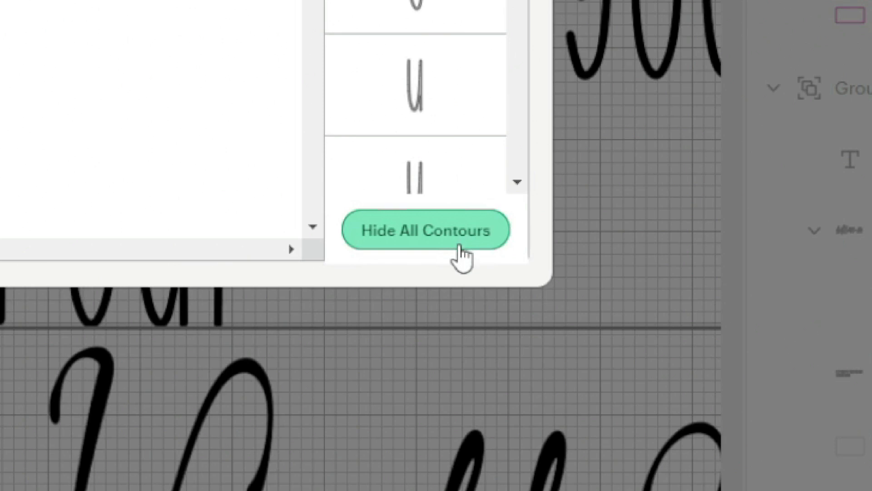
left_click(618, 331)
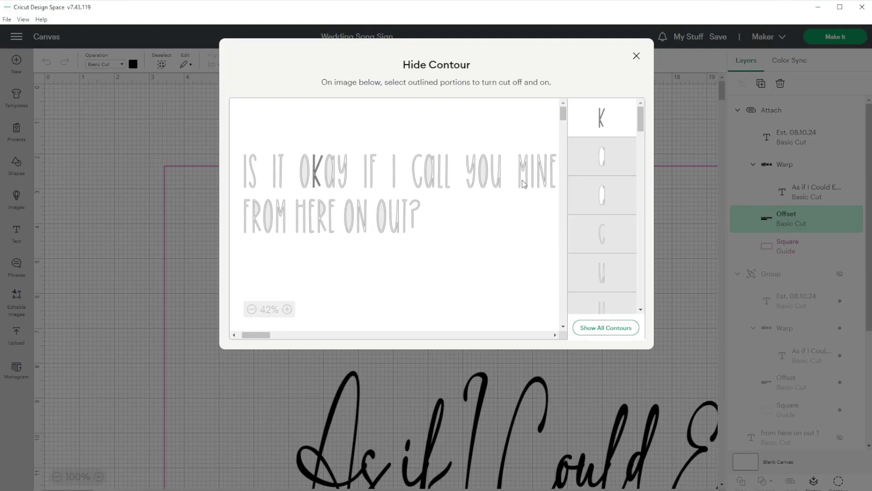
Restore the M, N and E of MINE so they cut, then close Contour.
left_click(523, 184)
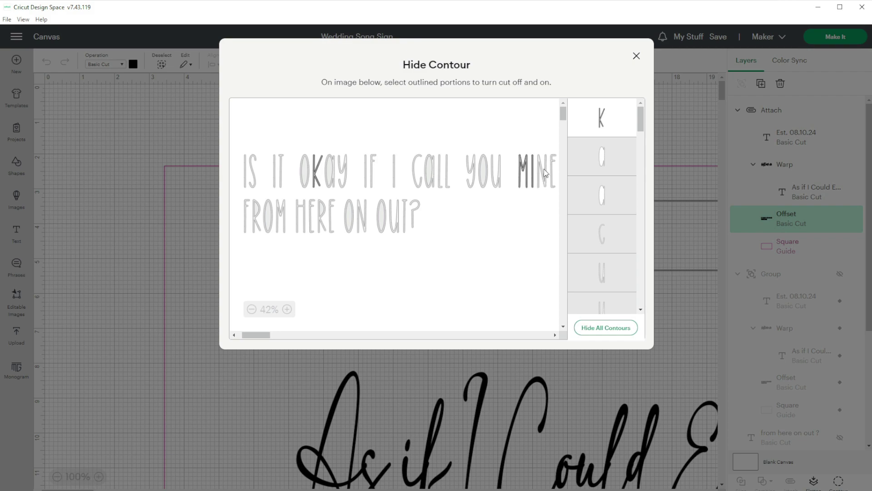
left_click(546, 180)
left_click(552, 187)
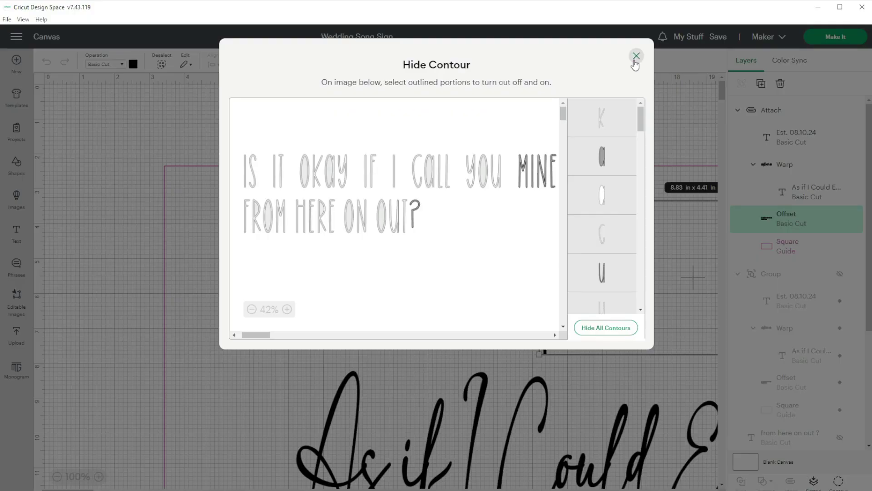
left_click(633, 61)
scroll(355, 351, "down", 3)
left_click(355, 351)
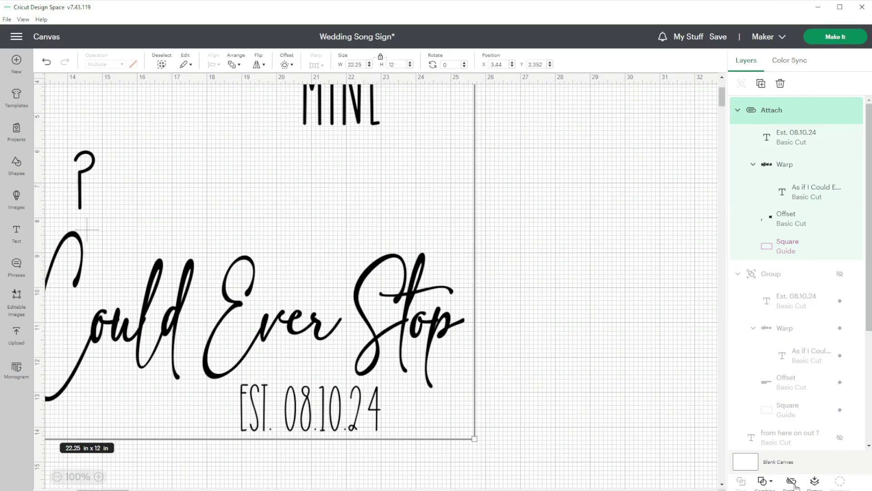
Ungroup the sign and add an enlarged square over the warped script.
left_click(795, 484)
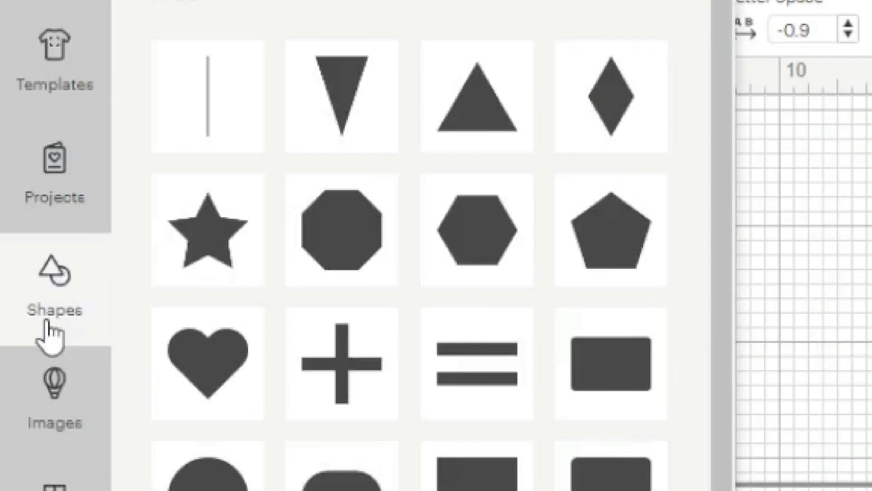
left_click(206, 488)
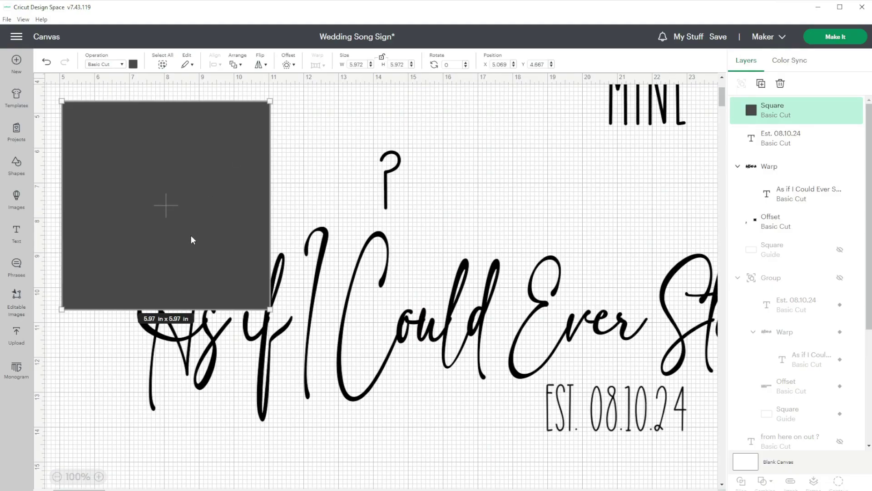
left_click_drag(191, 240, 236, 333)
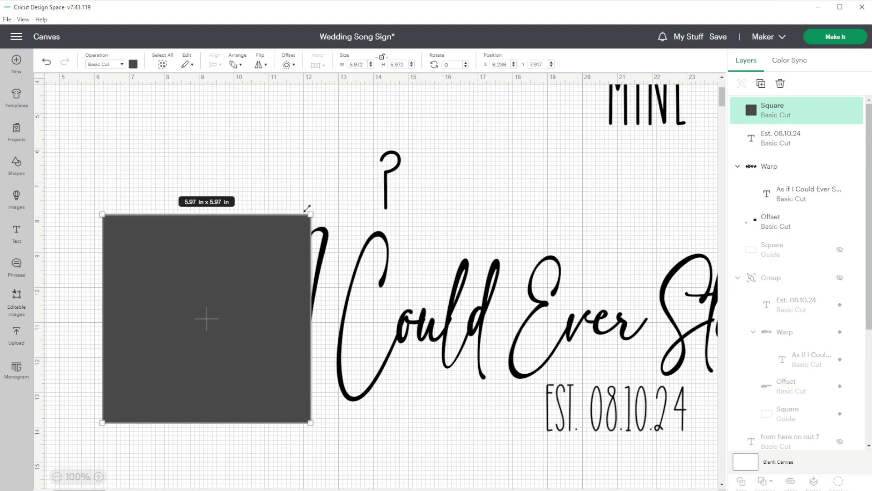
left_click_drag(311, 212, 504, 223)
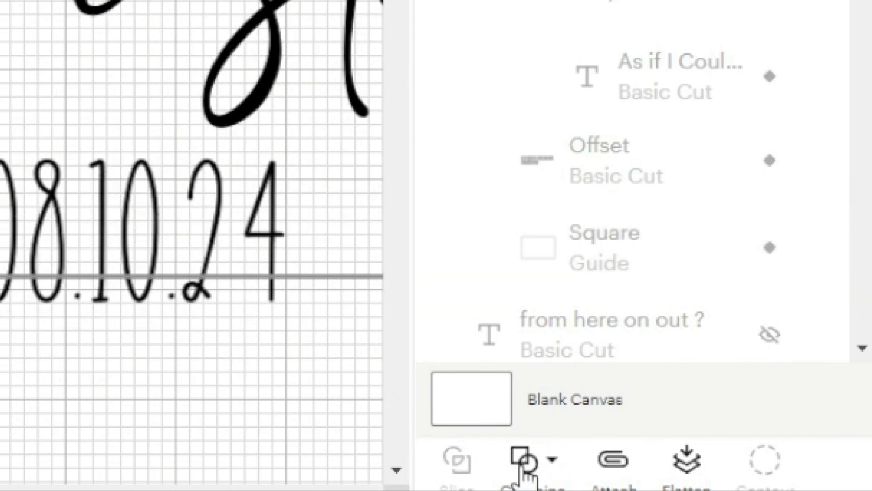
Subtract the square from the script and move 'Ever Stop' to the canvas's left side.
left_click(525, 468)
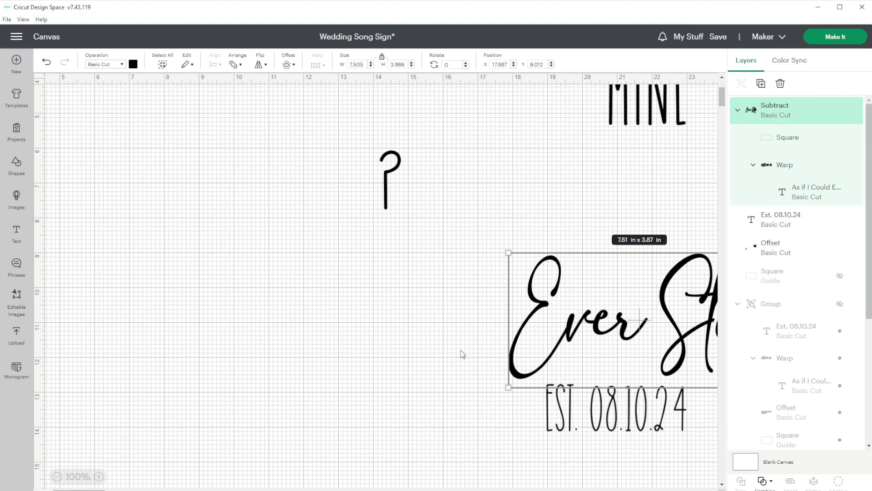
left_click_drag(628, 333, 445, 223)
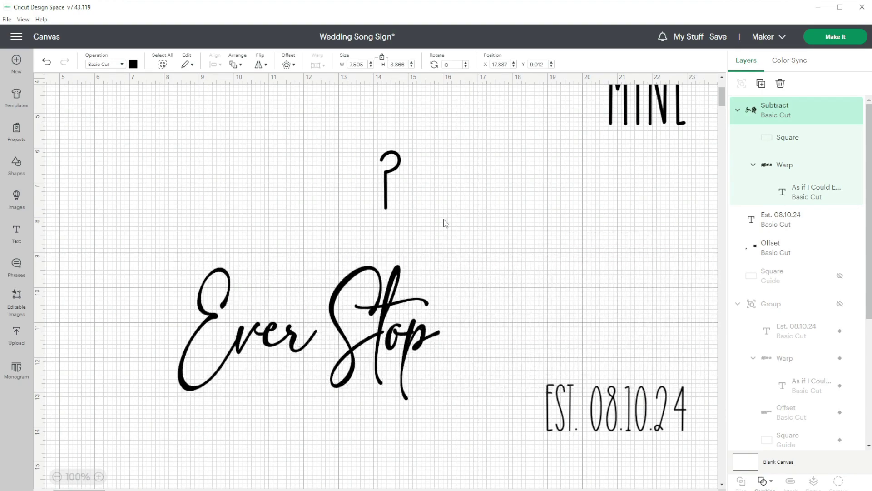
left_click(461, 268)
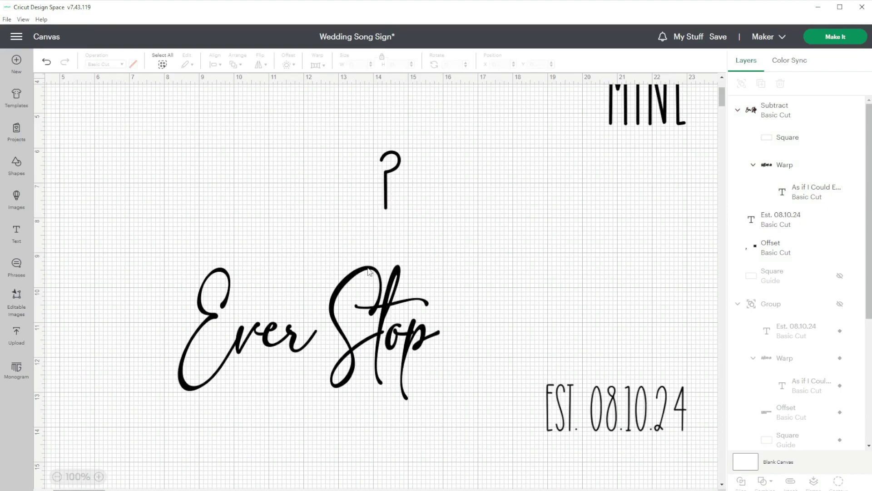
Duplicate the offset lyrics and contour the copy so only MINE cuts.
left_click(393, 191)
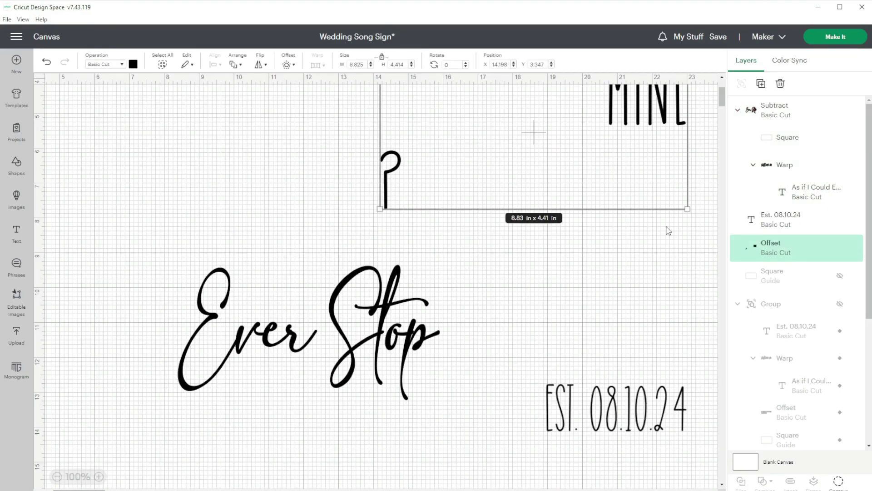
left_click(762, 85)
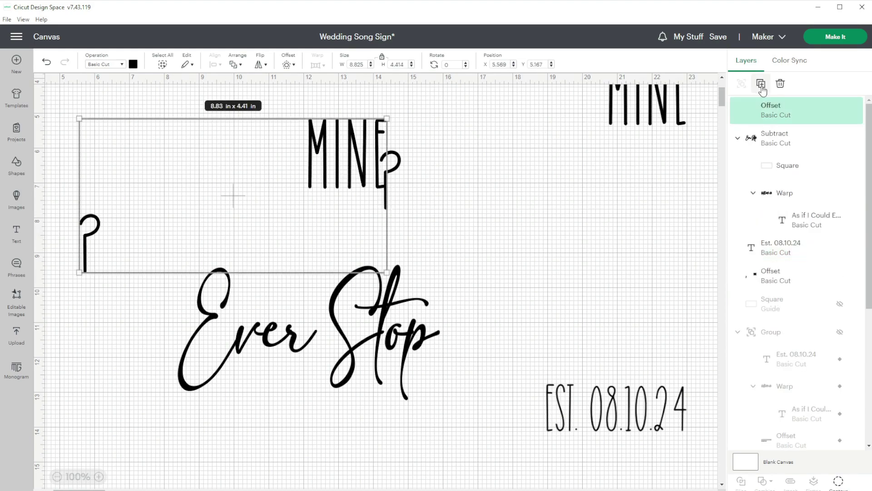
left_click(838, 481)
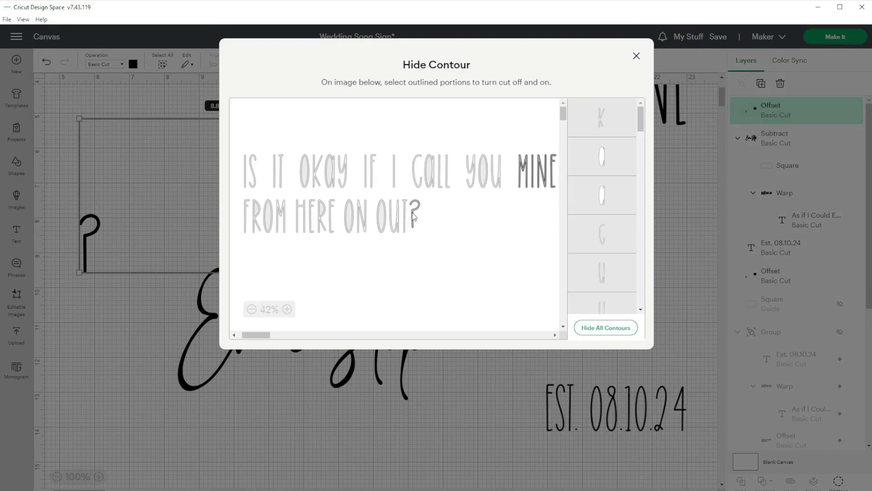
left_click(636, 55)
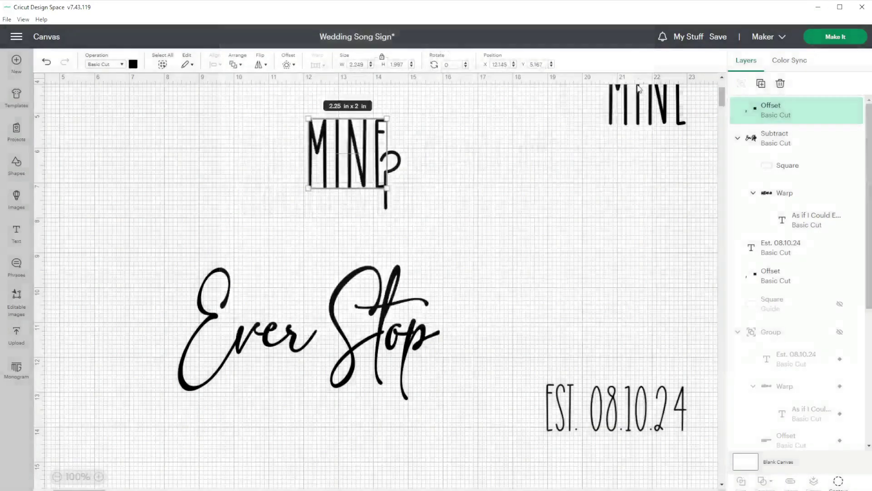
Hide M, I, N and E in the original offset so only the question mark cuts.
left_click(639, 87)
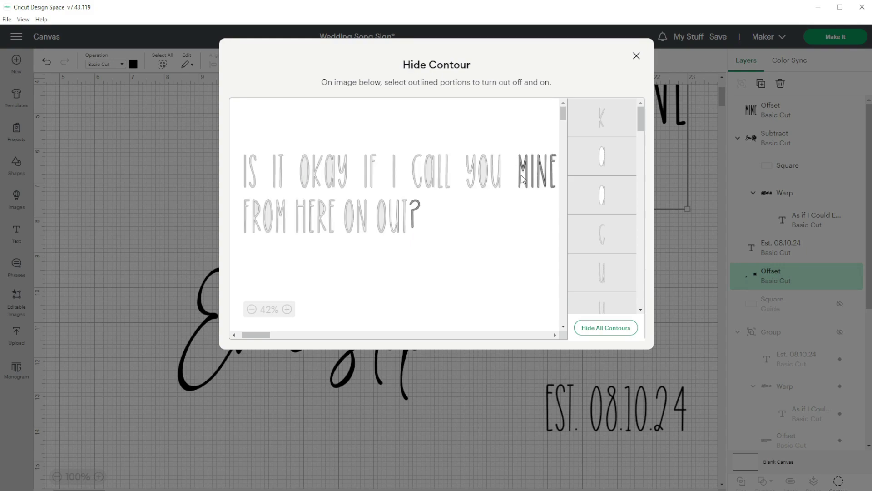
left_click(521, 176)
left_click(534, 178)
left_click(541, 181)
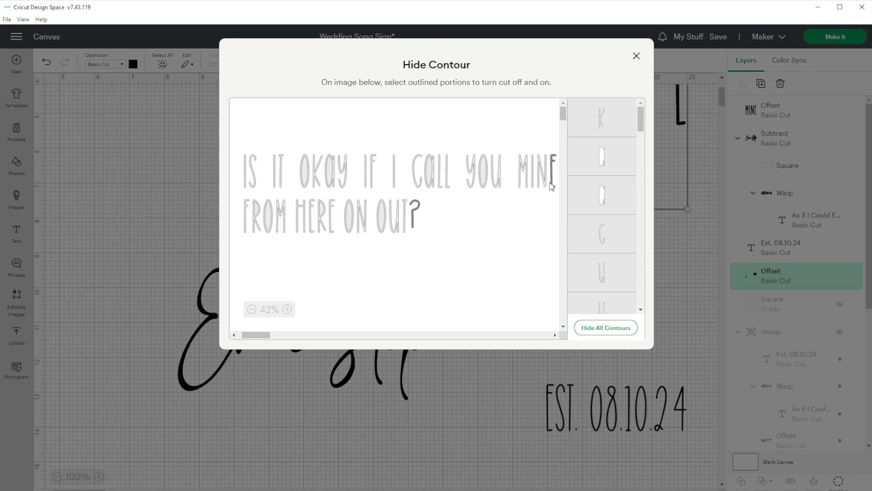
left_click(551, 182)
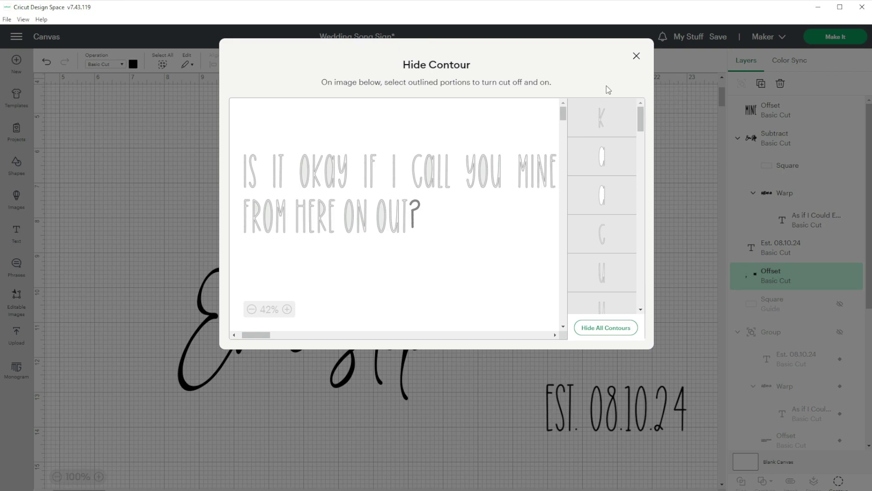
left_click(636, 56)
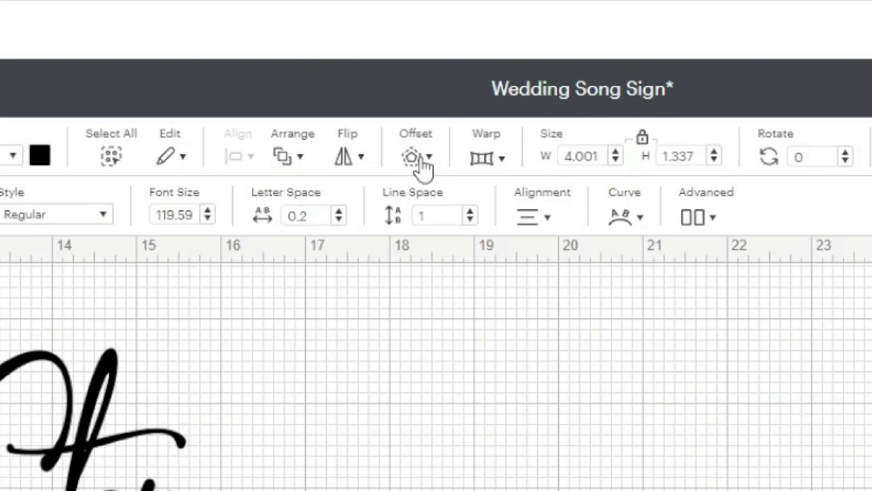
Give 'Est. 08.10.24' a 0.02 in offset, replacing the original date layer.
left_click(287, 65)
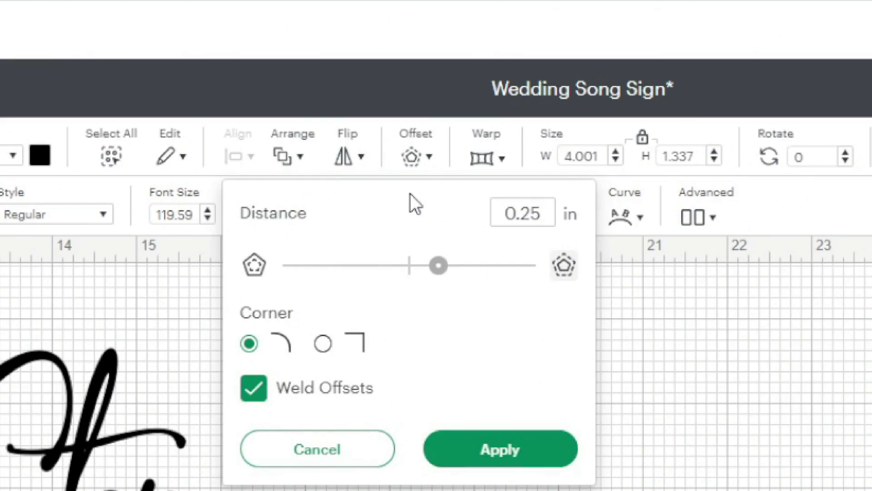
double_click(542, 217)
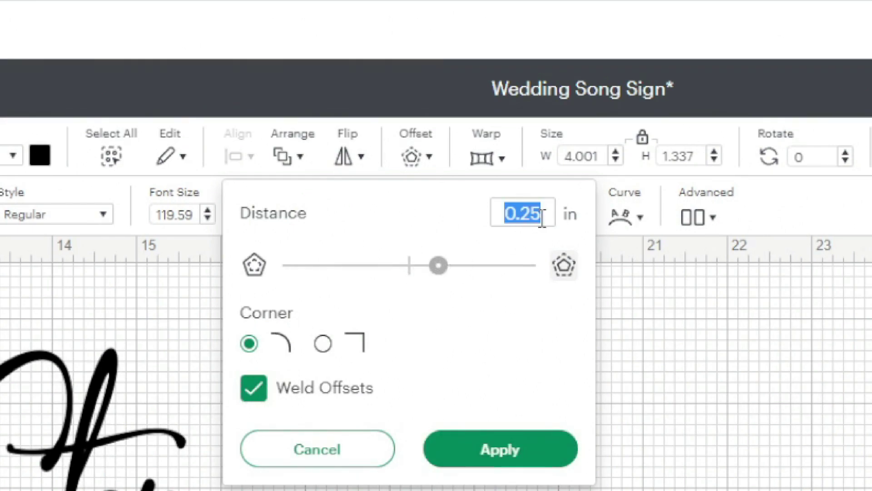
type(".02")
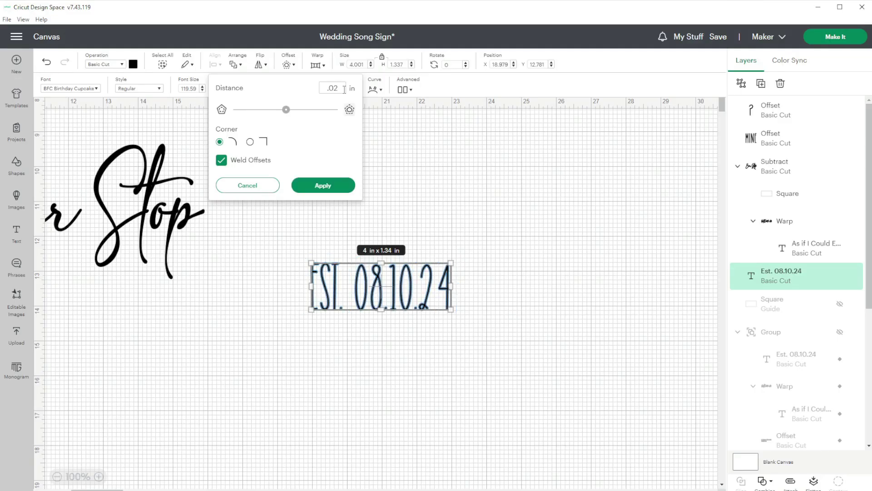
left_click(334, 187)
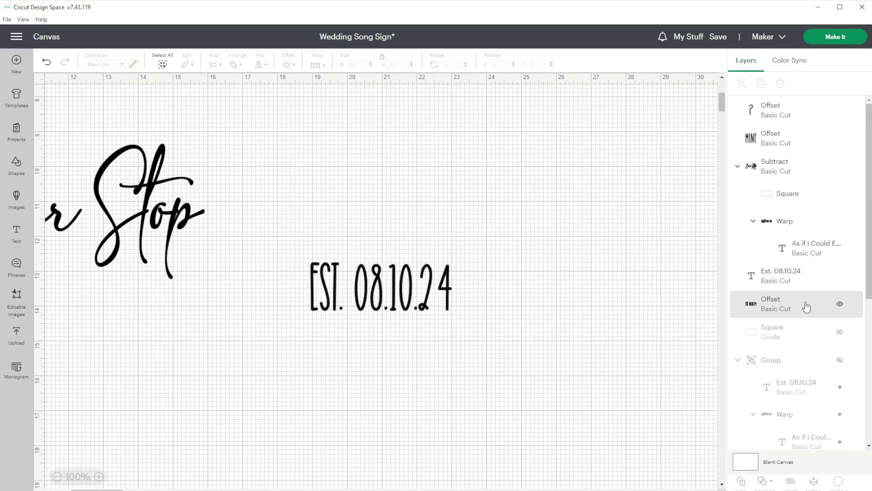
left_click(808, 304)
left_click(813, 277)
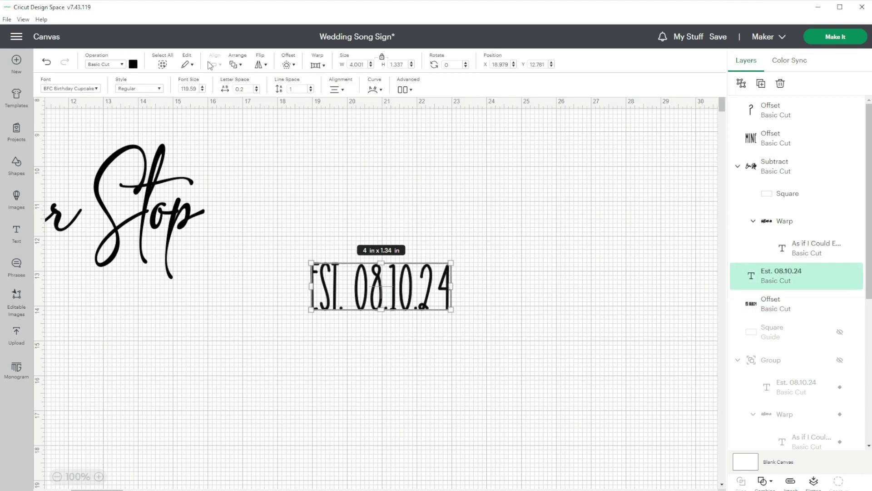
left_click(287, 64)
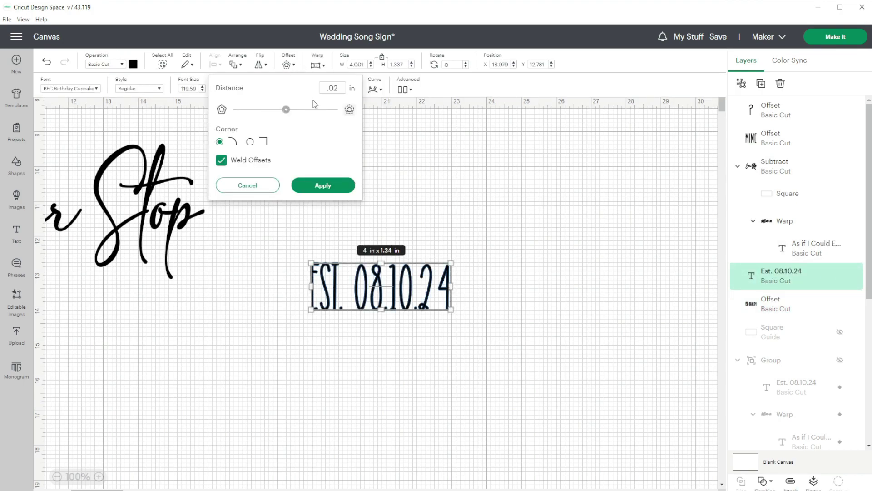
left_click(623, 205)
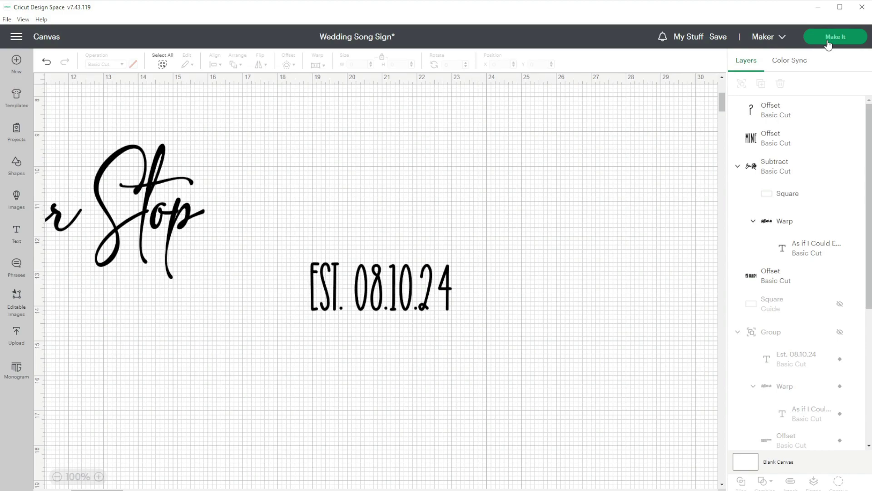
On the 12 x 12 in mat, shift the question mark and MINE right and the date slightly down.
left_click(828, 37)
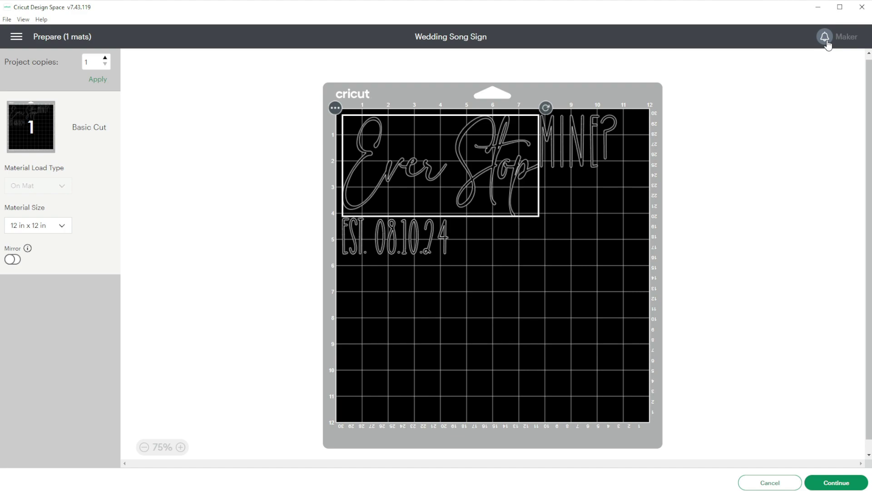
left_click_drag(607, 142, 627, 141)
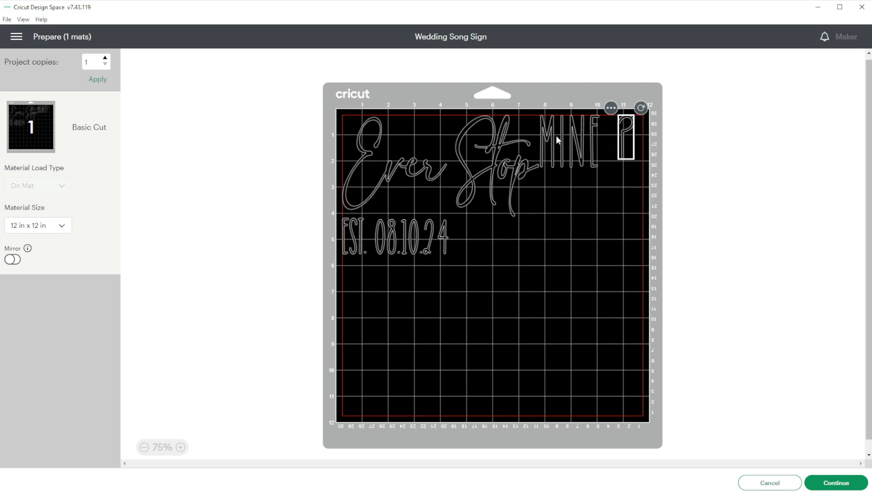
left_click_drag(556, 135, 570, 136)
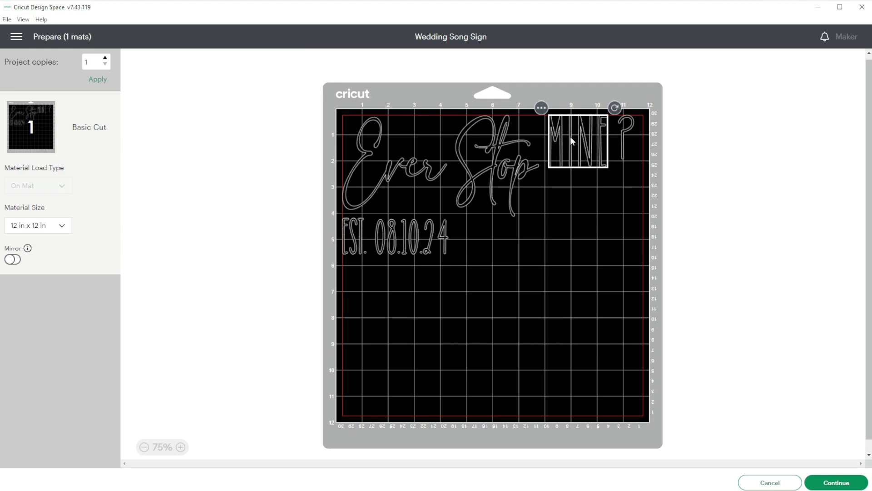
left_click_drag(363, 234, 364, 241)
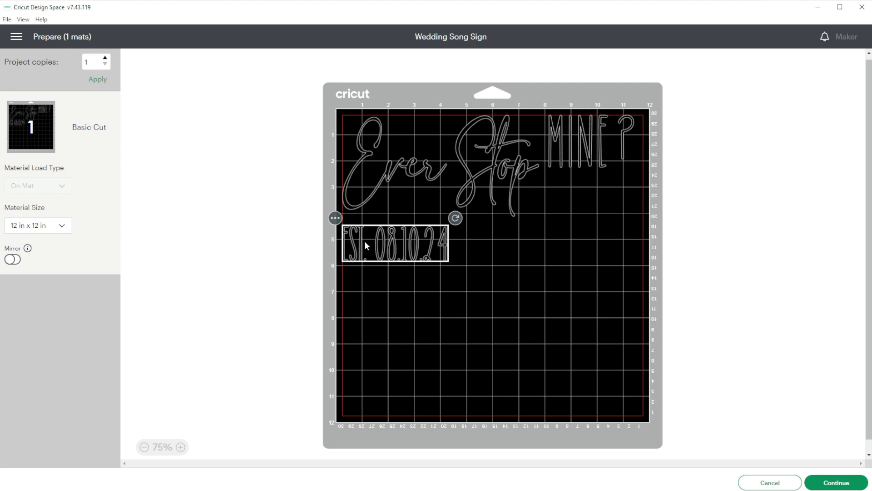
left_click(695, 302)
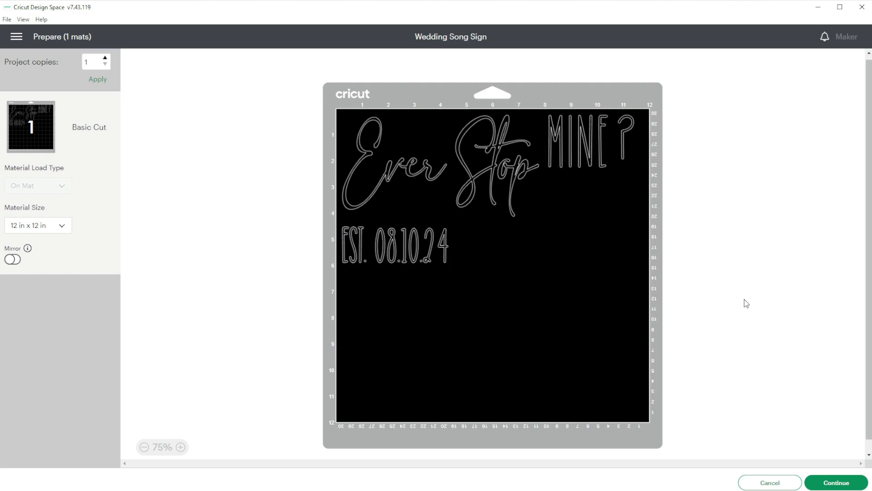
Continue from the mat preview to the cutting setup.
left_click(836, 482)
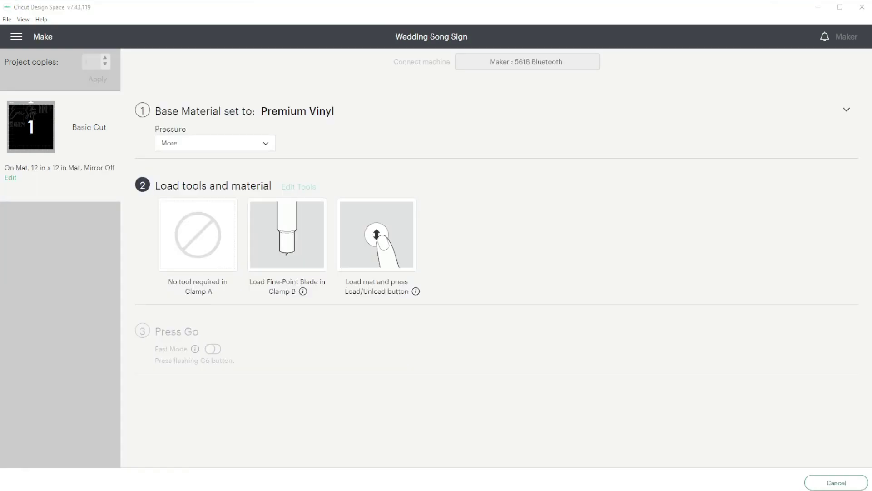